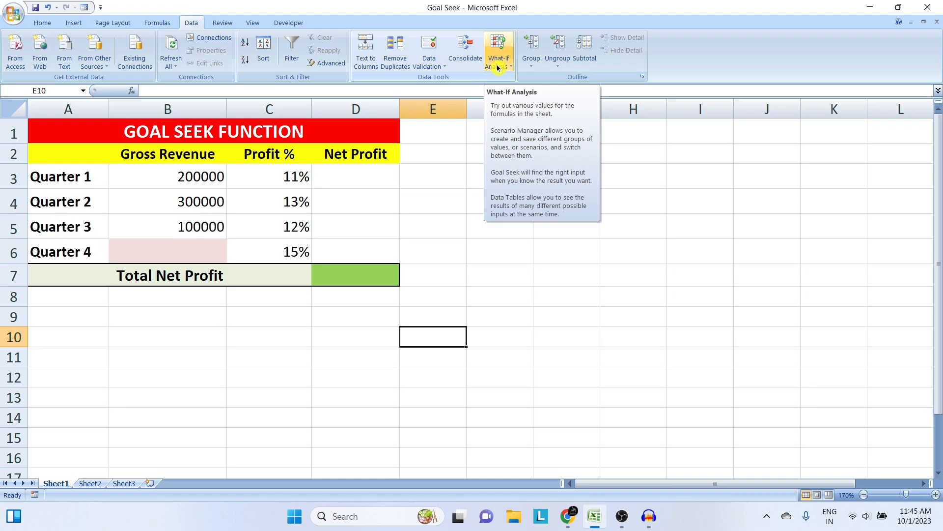
Look at the What-If Analysis options and review the table's title and its Gross Revenue, Profit % and Net Profit headings.
left_click(497, 67)
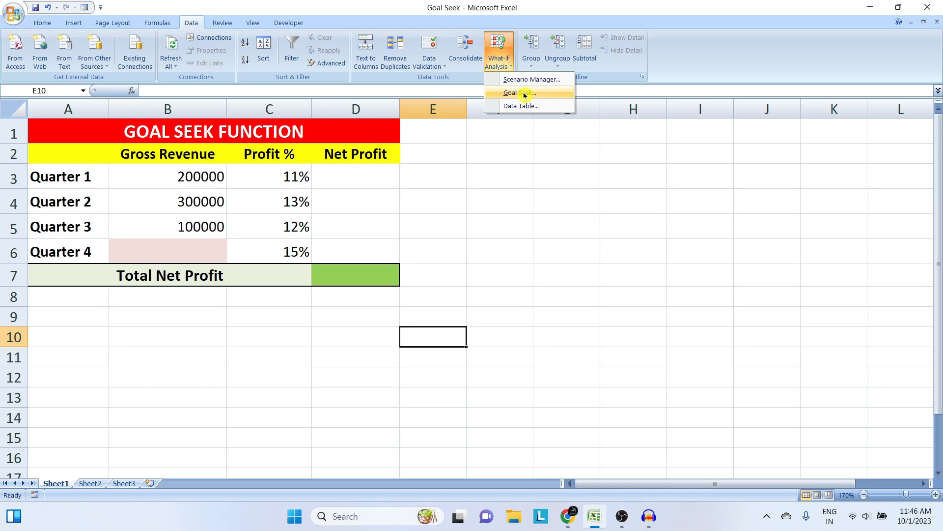
left_click(69, 227)
left_click_drag(69, 131, 307, 270)
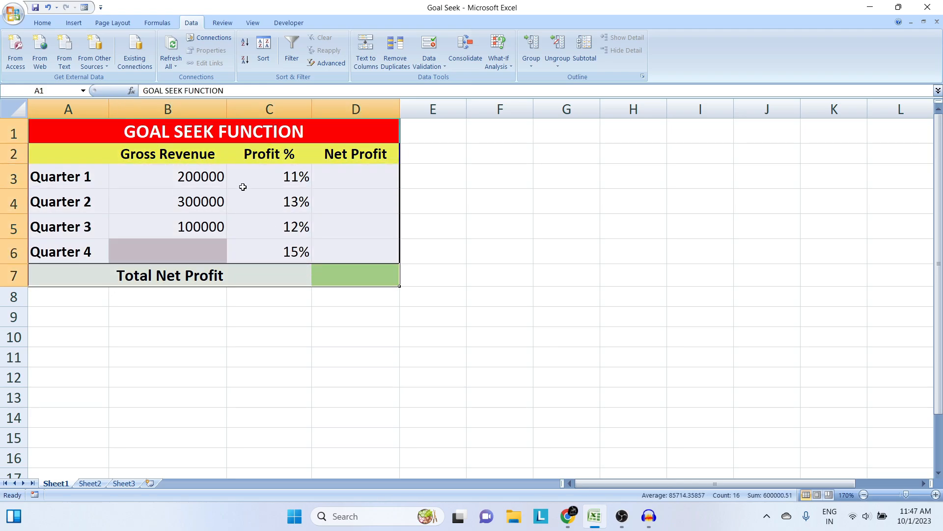
left_click(242, 135)
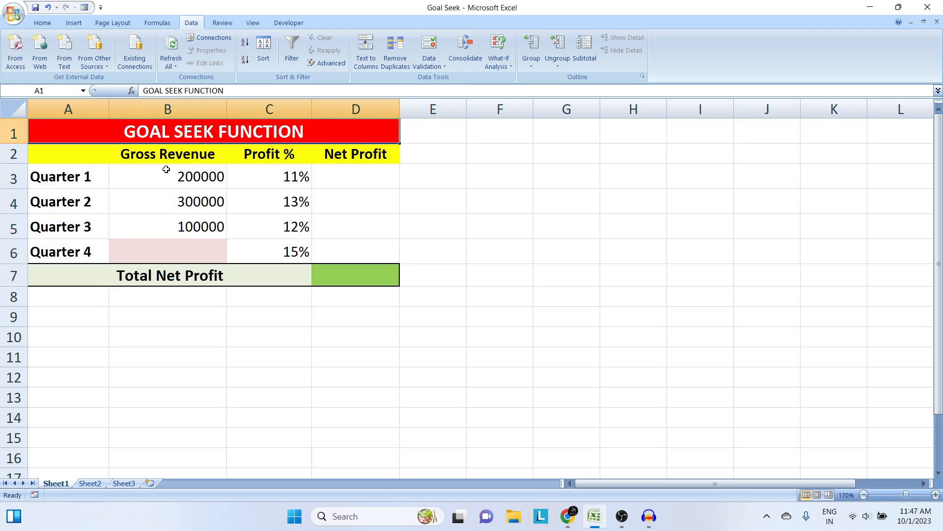
left_click(186, 155)
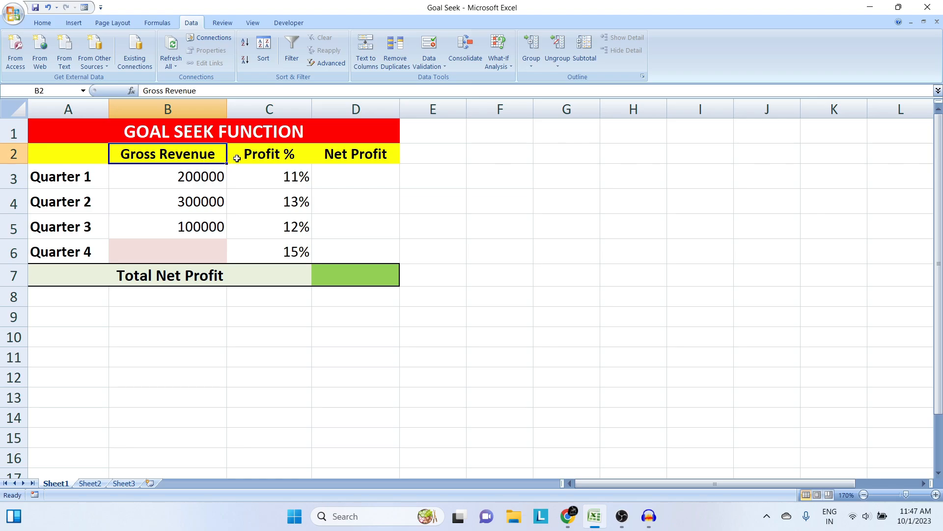
left_click(255, 155)
left_click(364, 154)
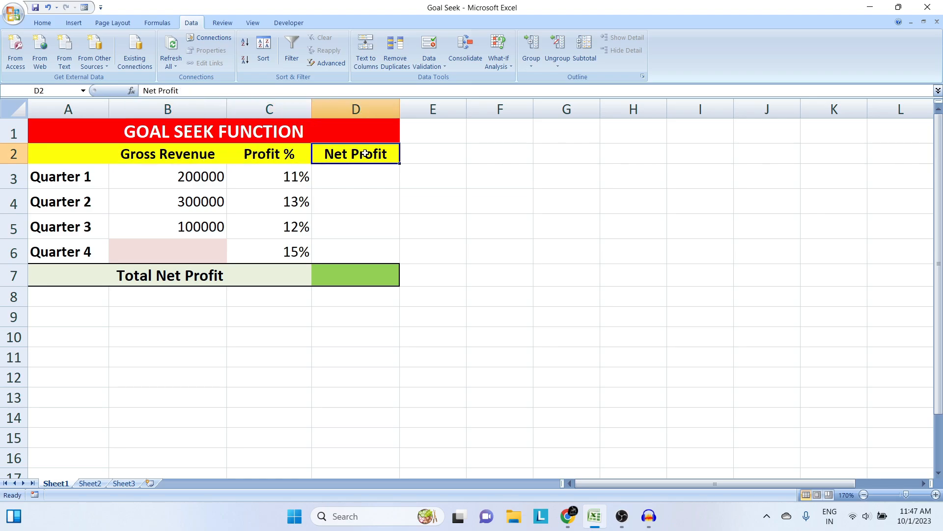
Examine each quarter's gross revenue and profit percentage, the blank Quarter 4 revenue cell and the Quarter 1 net profit cell.
left_click(208, 179)
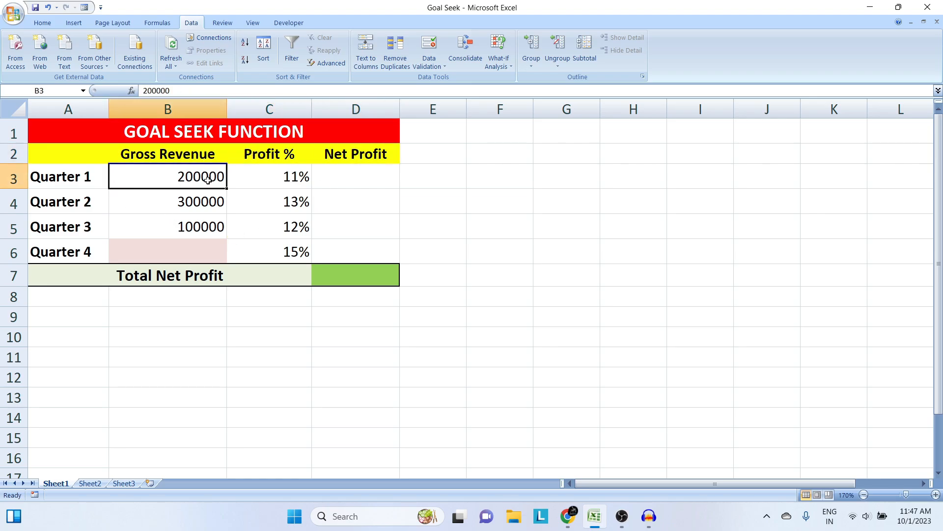
left_click(86, 207)
left_click(182, 202)
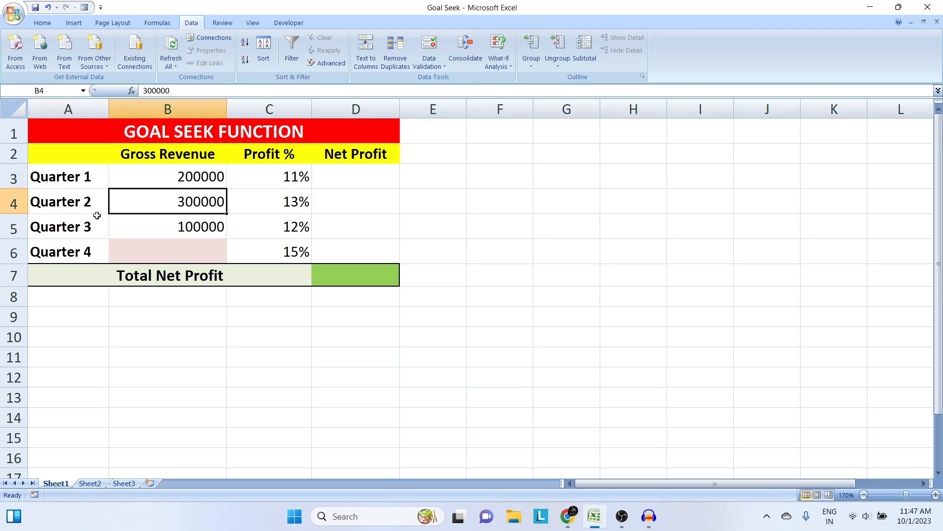
left_click(218, 226)
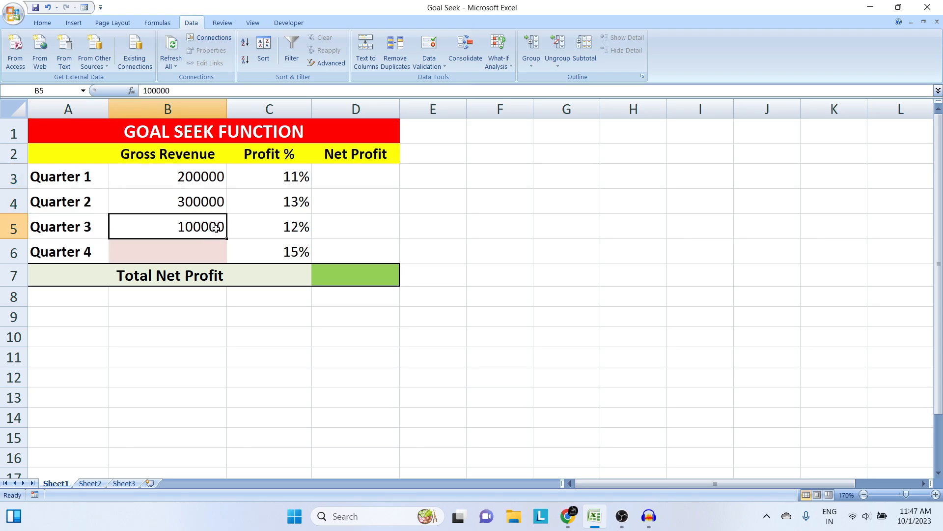
left_click(168, 252)
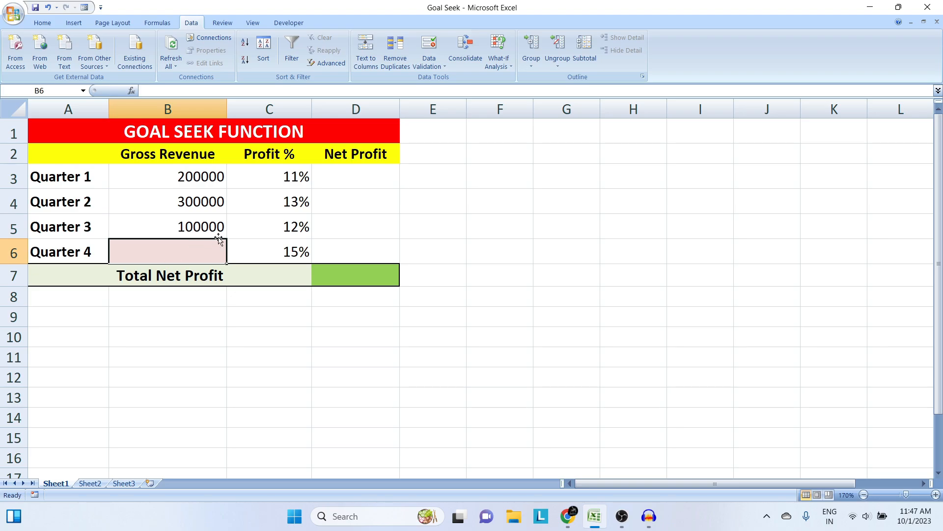
left_click_drag(284, 172, 292, 246)
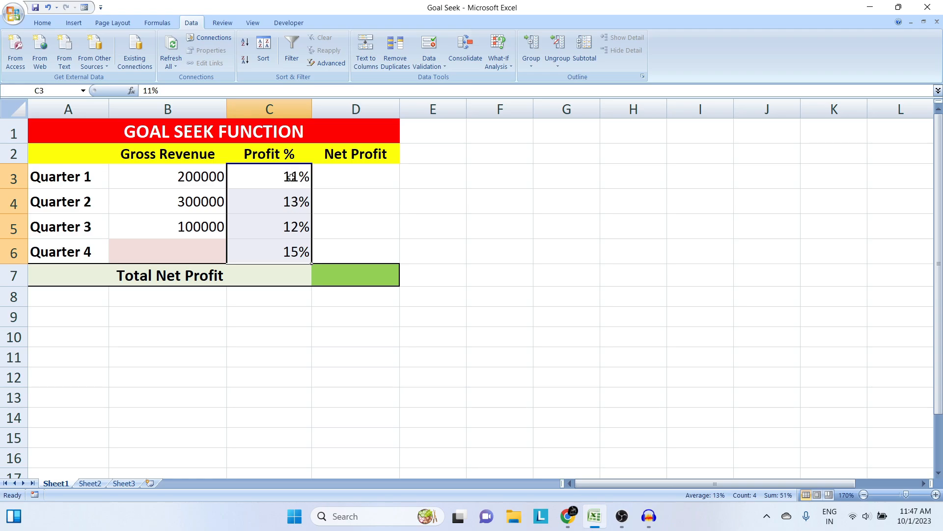
left_click(372, 173)
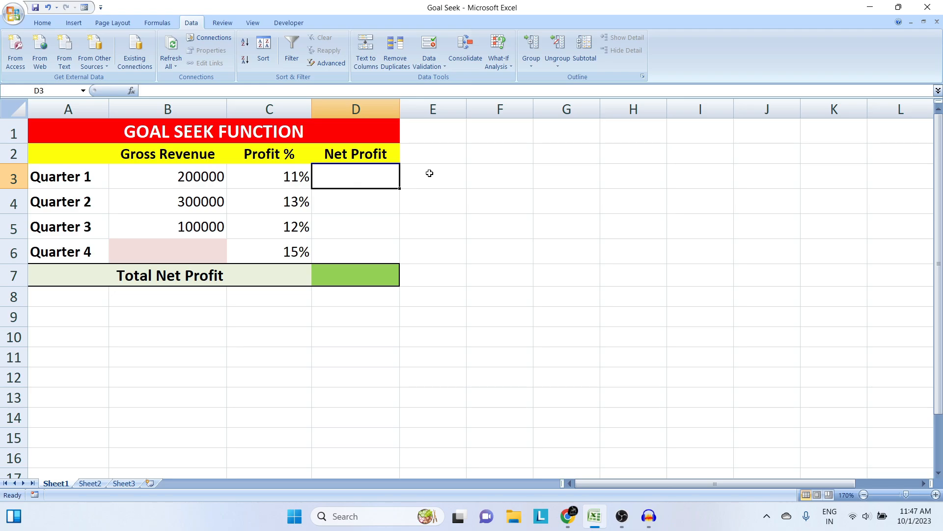
left_click(197, 179)
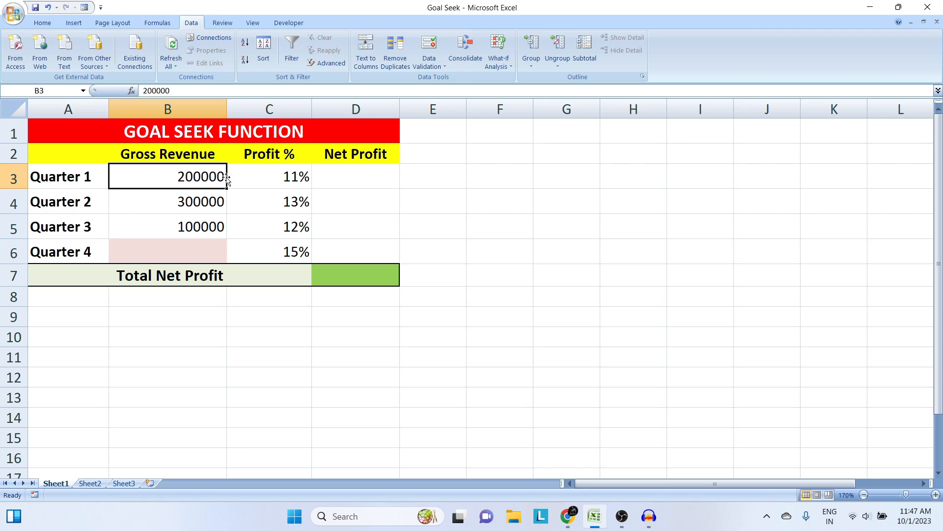
left_click(294, 176)
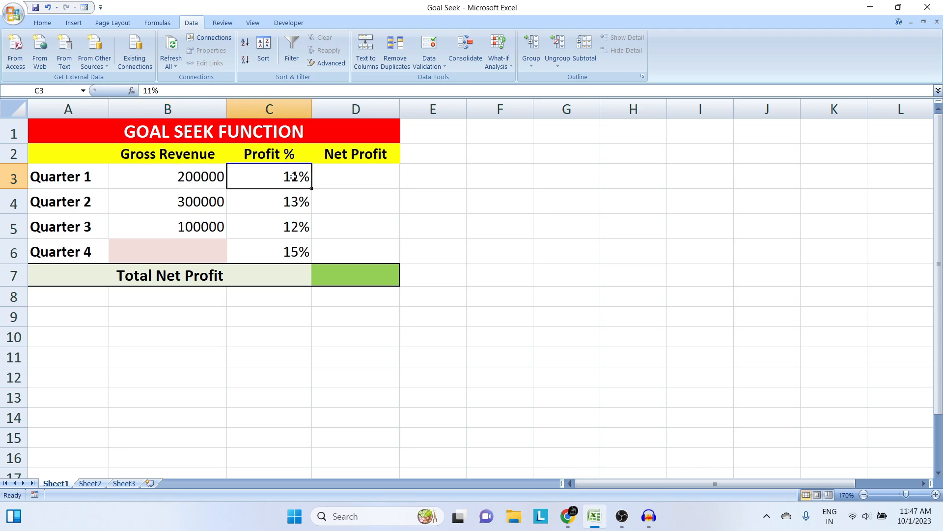
Calculate Quarter 1 net profit in D3 with the formula =B3*C3.
left_click(344, 174)
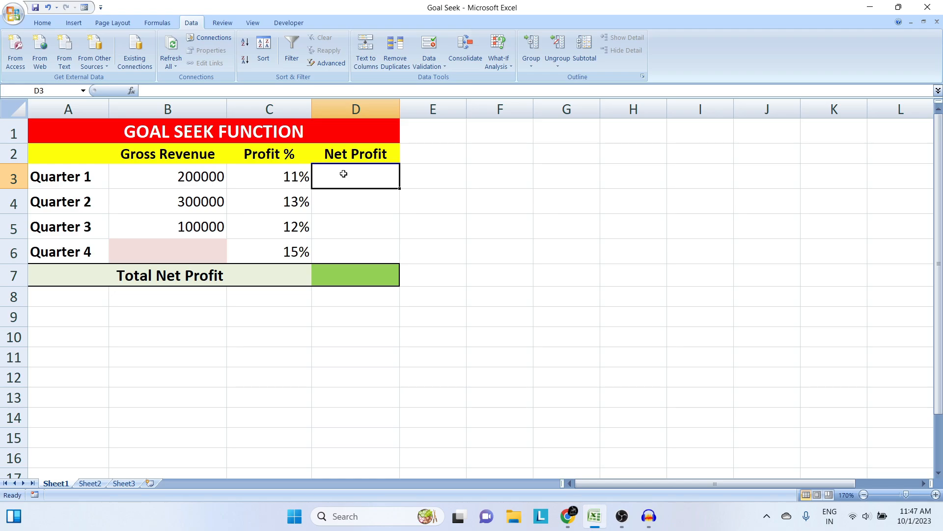
type("=")
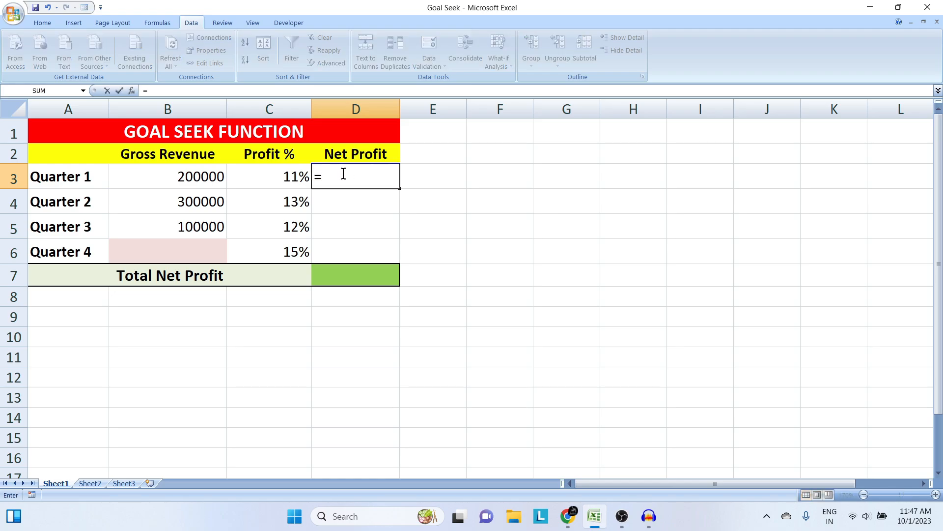
left_click(191, 177)
type("*")
left_click(271, 177)
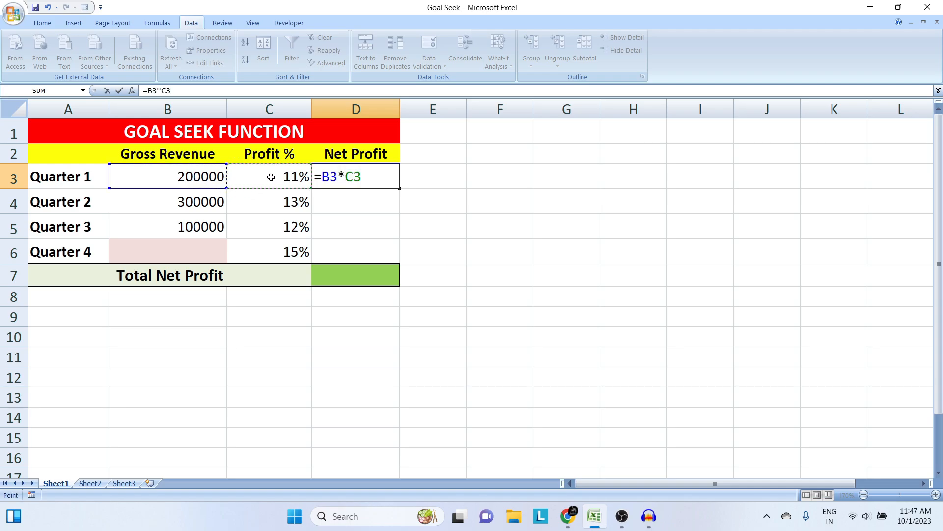
key("Return")
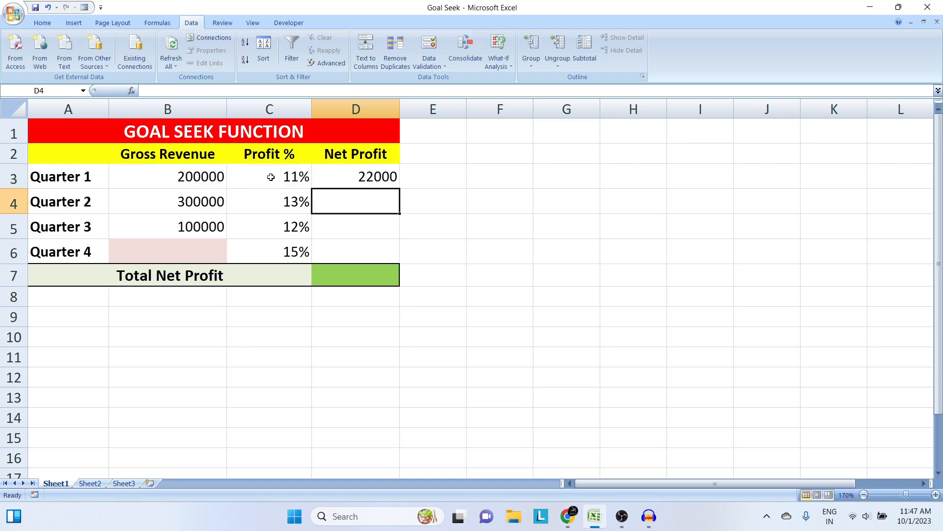
Fill the net profit formula from D3 down through D6 for the remaining quarters.
left_click(384, 176)
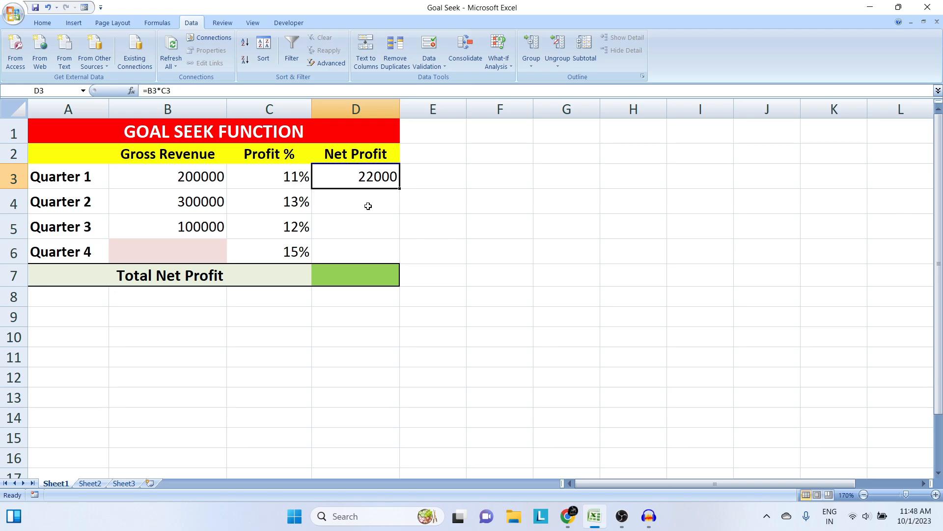
left_click_drag(401, 191, 400, 255)
left_click(384, 250)
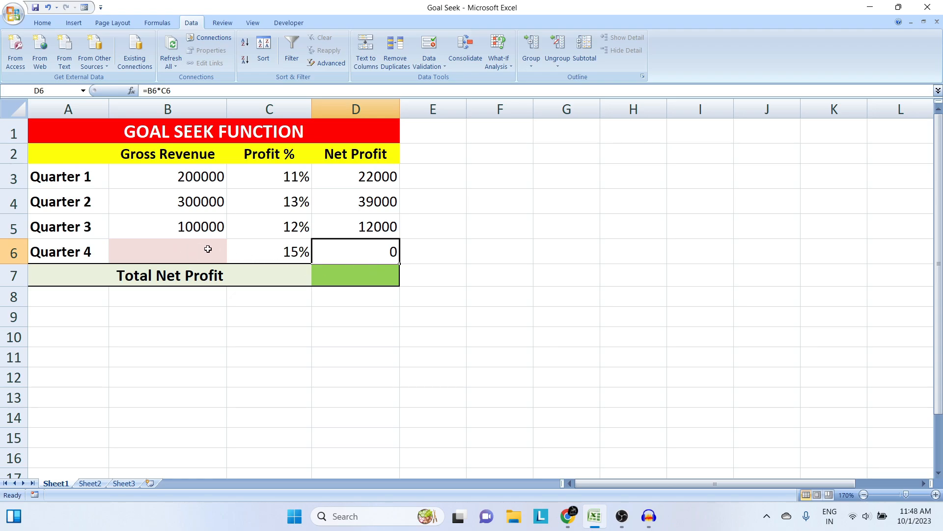
Total the quarterly net profits D3:D6 in the Total Net Profit cell D7 with AutoSum.
left_click_drag(373, 175, 378, 226)
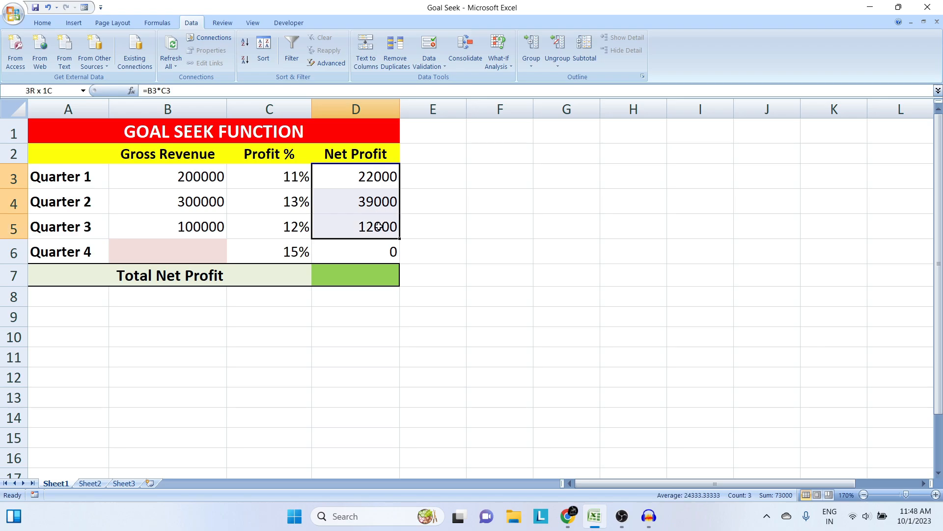
left_click(375, 272)
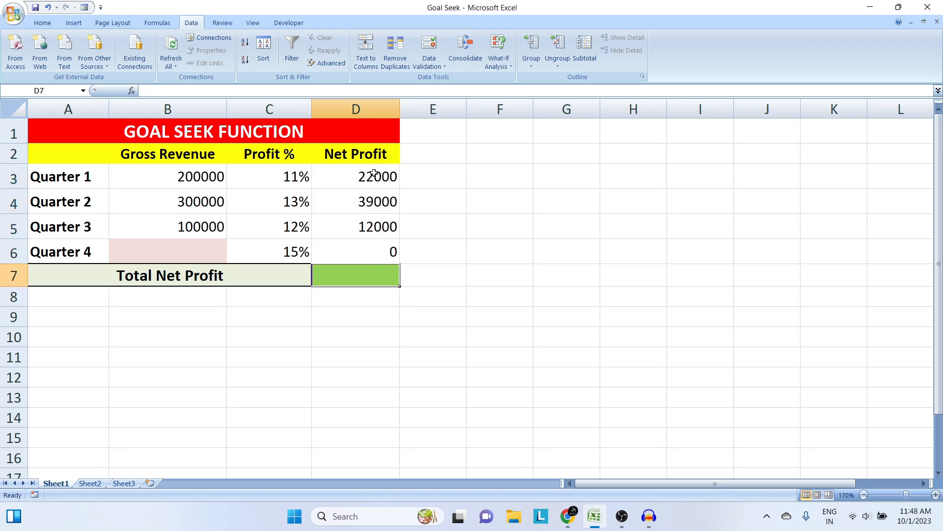
left_click_drag(375, 172, 375, 274)
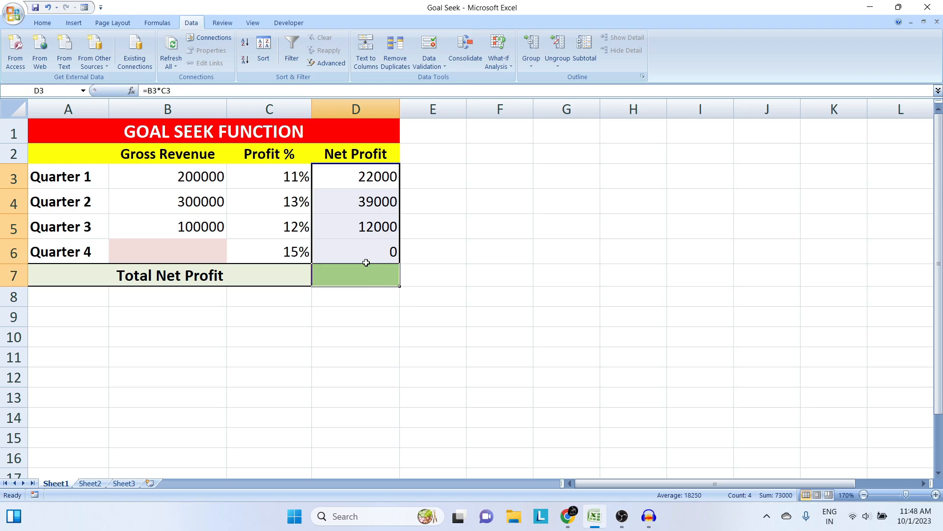
left_click(43, 22)
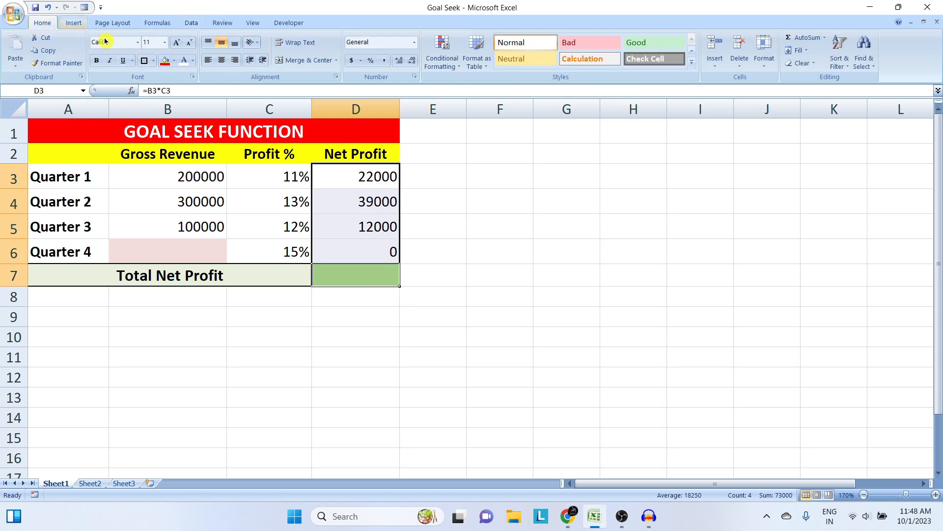
left_click(802, 37)
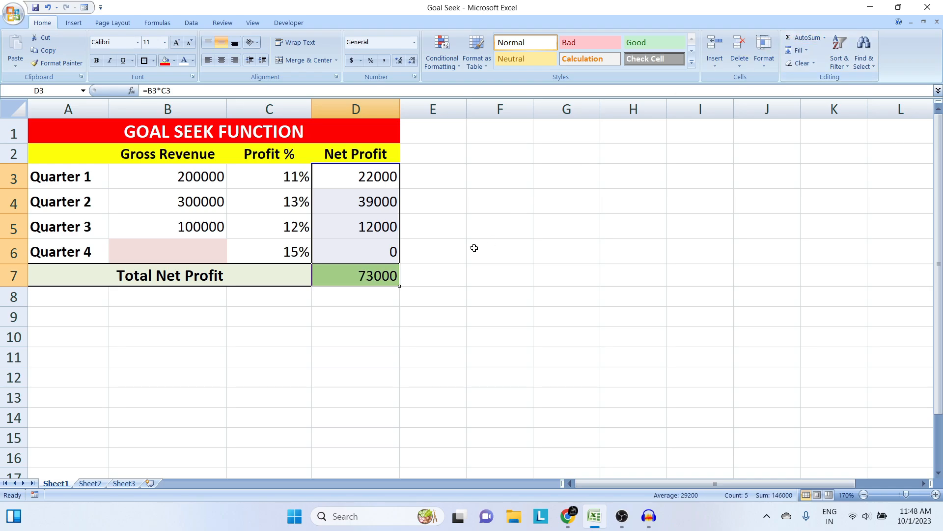
Review the Total Net Profit formula in D7 and the net profits of Quarters 1 to 3.
left_click(387, 270)
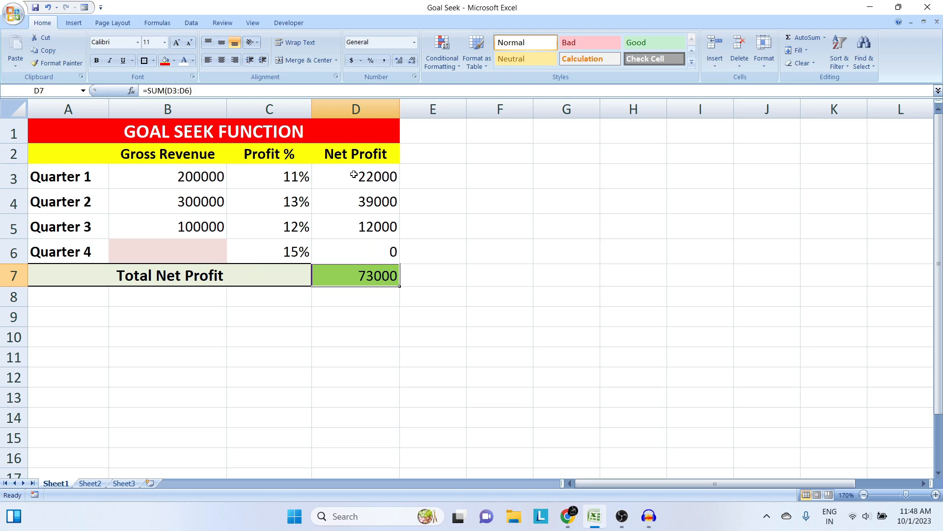
left_click(390, 179)
left_click(382, 199)
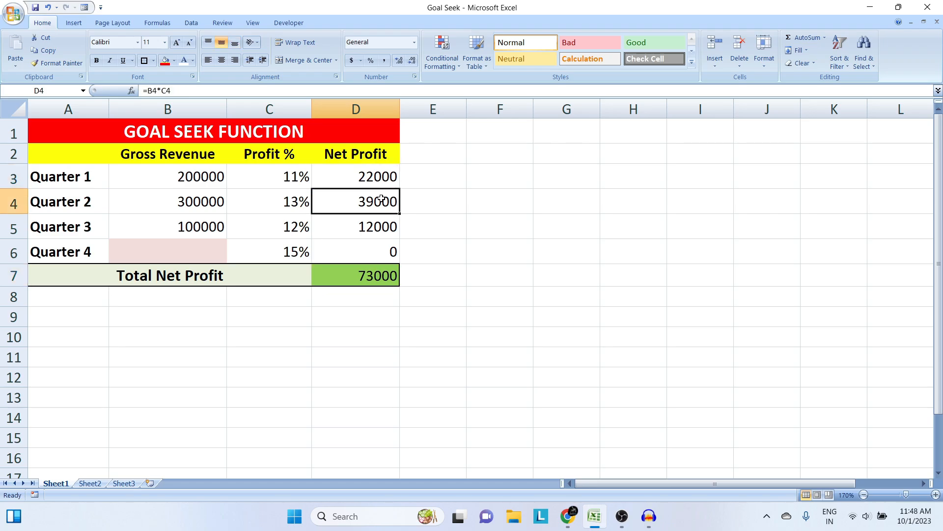
left_click(387, 227)
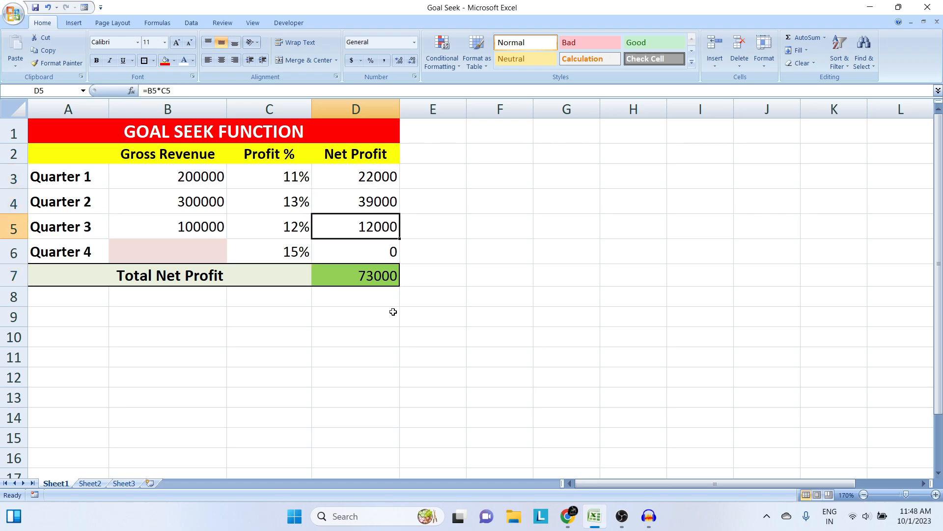
left_click(359, 275)
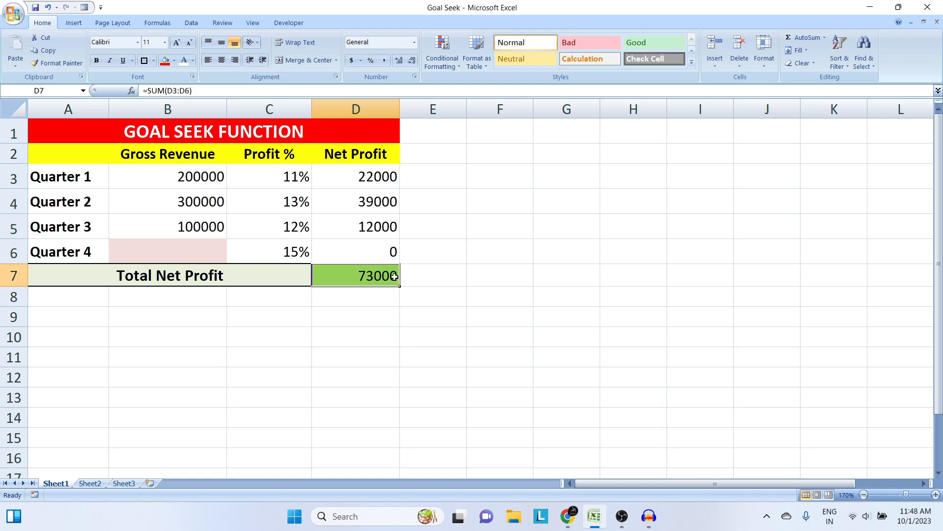
Enter the target net profit 100000 in cell F7, beside the Total Net Profit row.
left_click(484, 273)
type("100000")
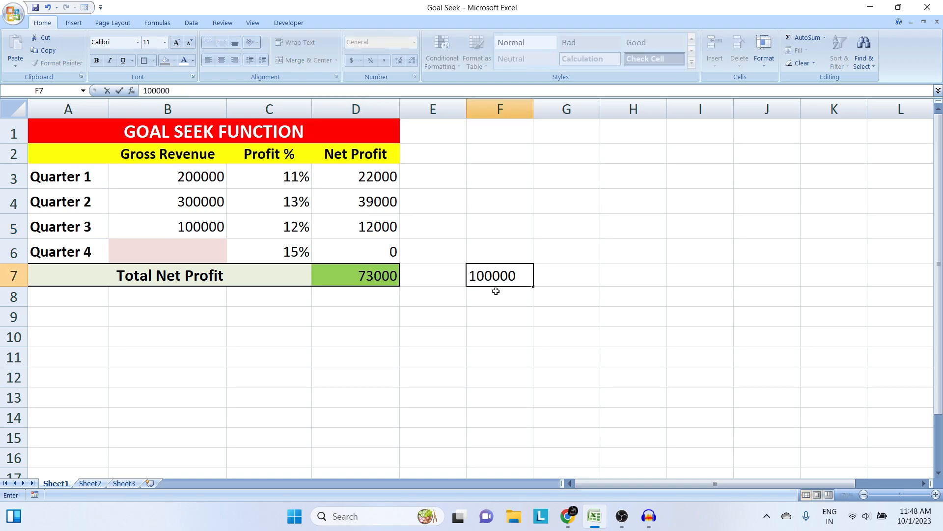
key("Return")
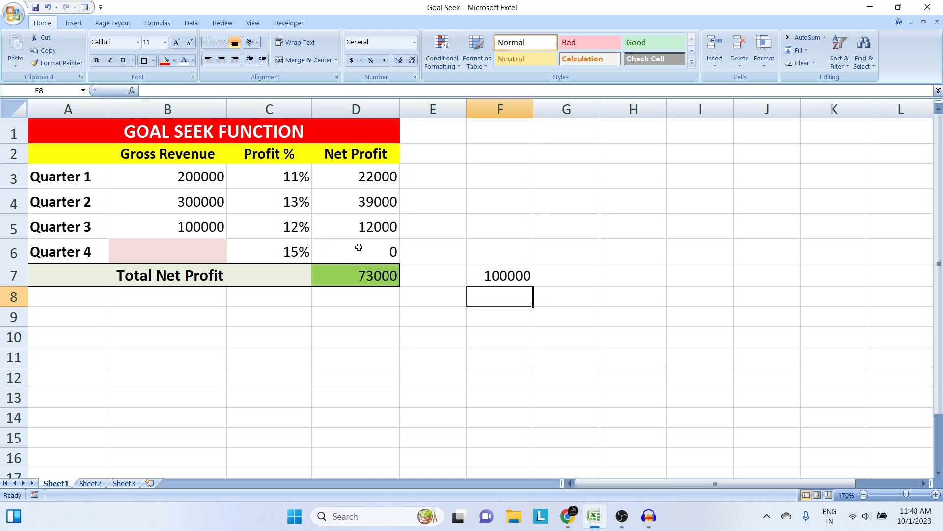
left_click_drag(391, 251, 179, 255)
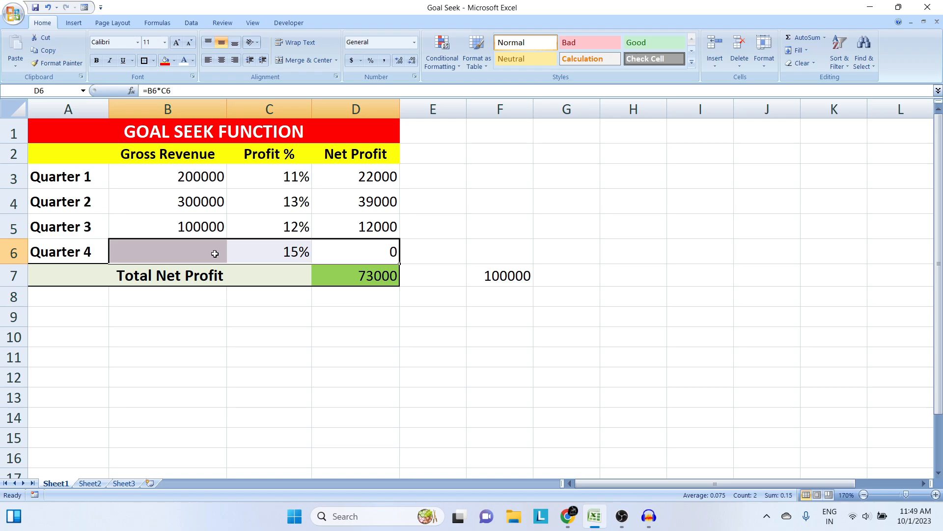
Start Goal Seek with the Total Net Profit cell D7 as the set cell.
left_click(369, 277)
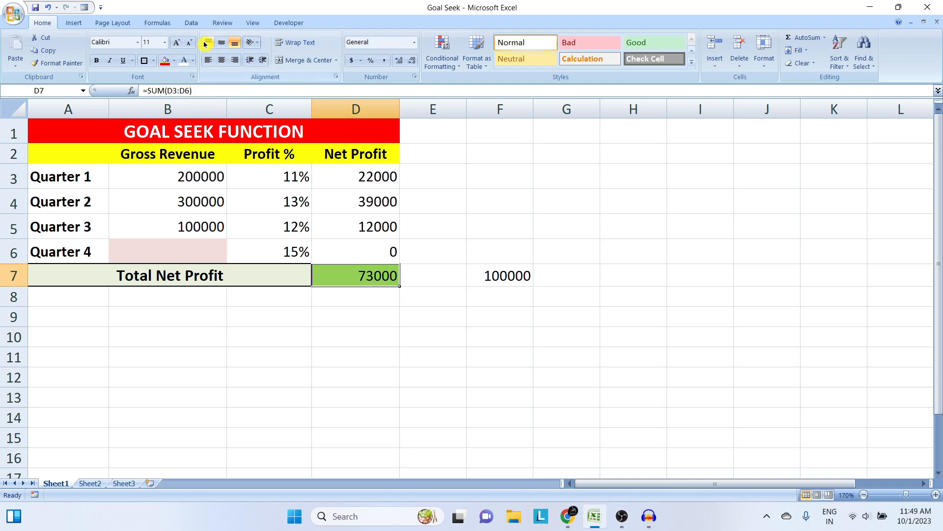
left_click(191, 23)
left_click(498, 58)
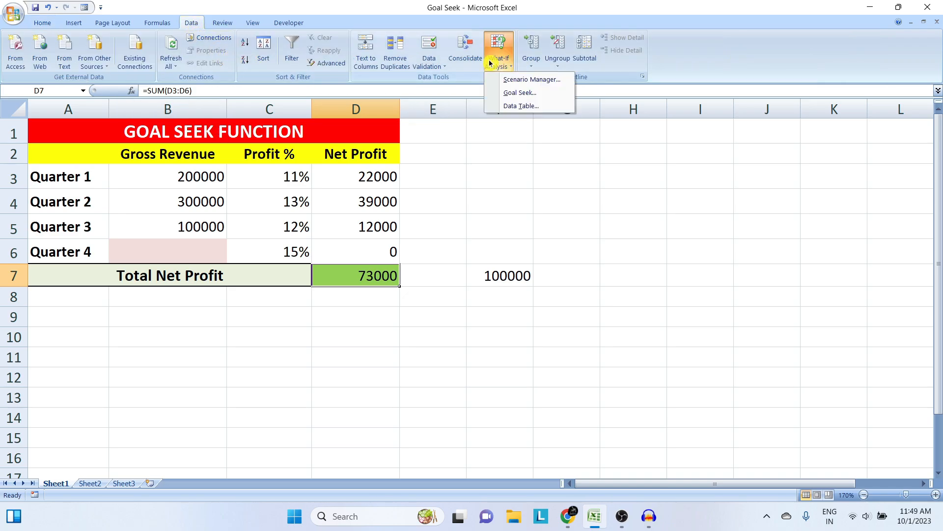
left_click(526, 95)
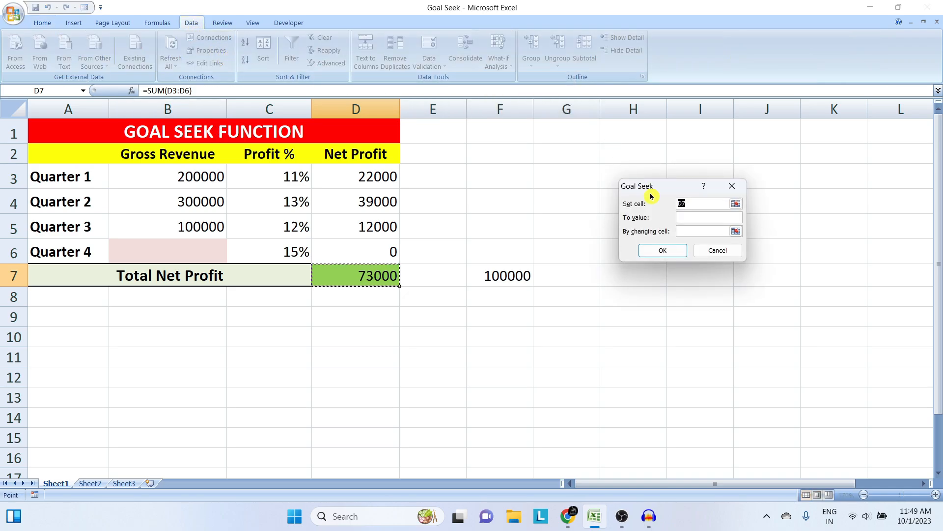
left_click_drag(654, 187, 570, 163)
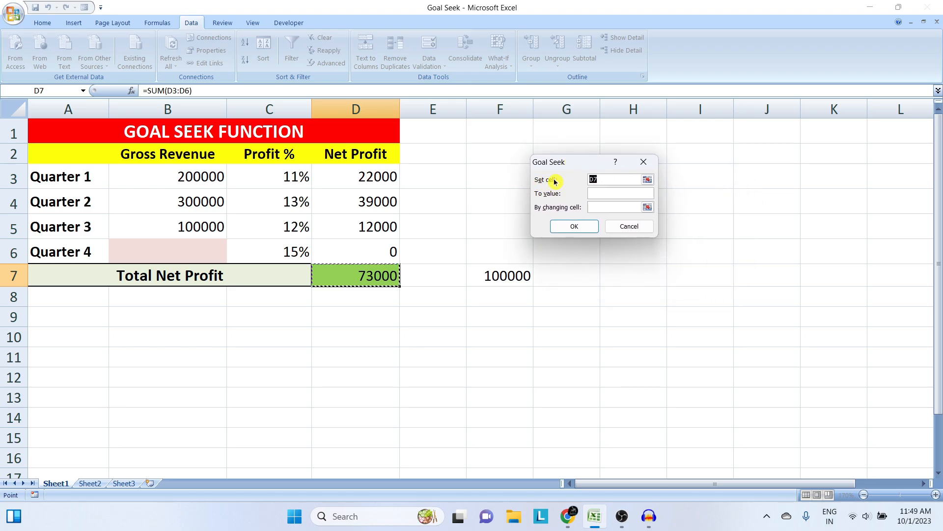
left_click(376, 274)
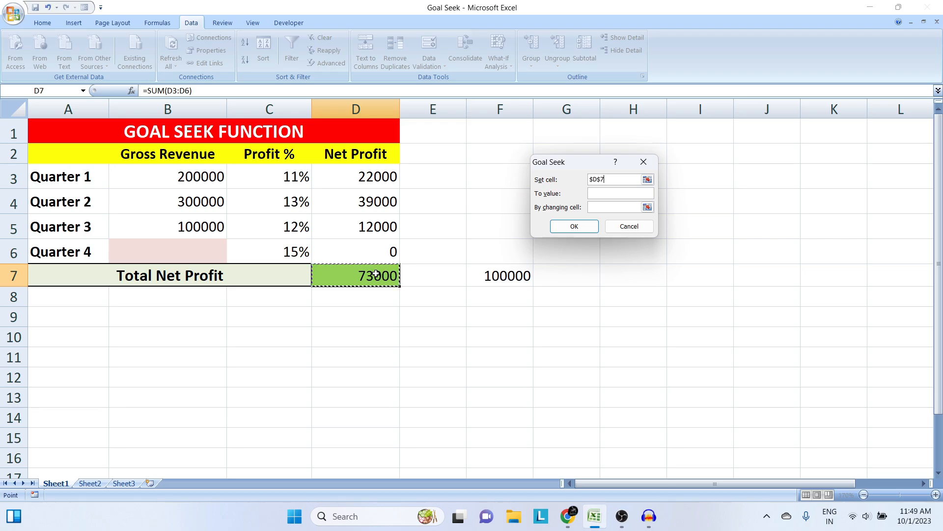
Run Goal Seek to the value 100000 by changing the Quarter 4 gross revenue cell B6, and accept the solution.
left_click(598, 193)
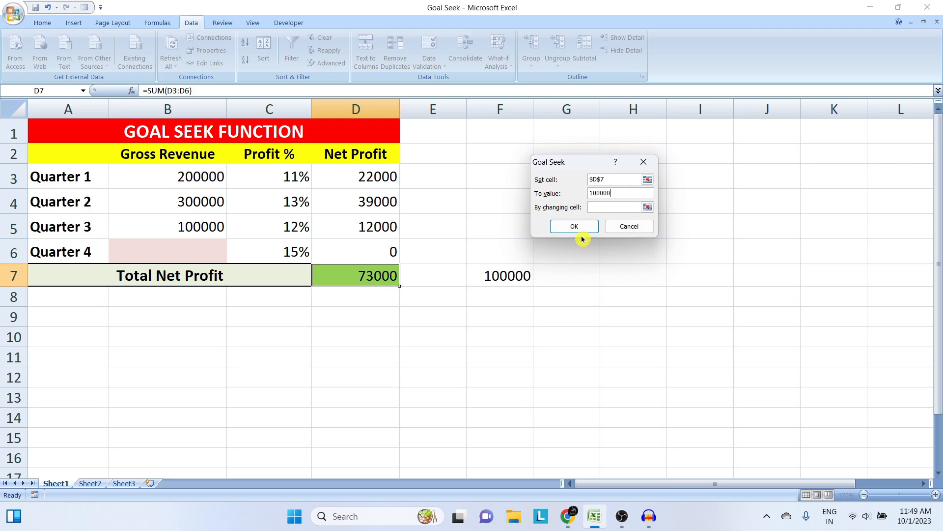
left_click(603, 211)
left_click(177, 248)
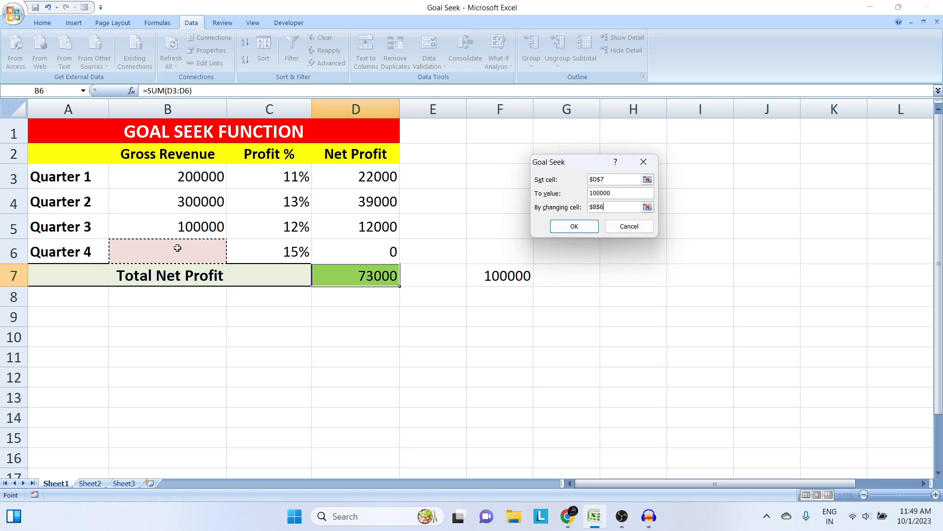
left_click(586, 227)
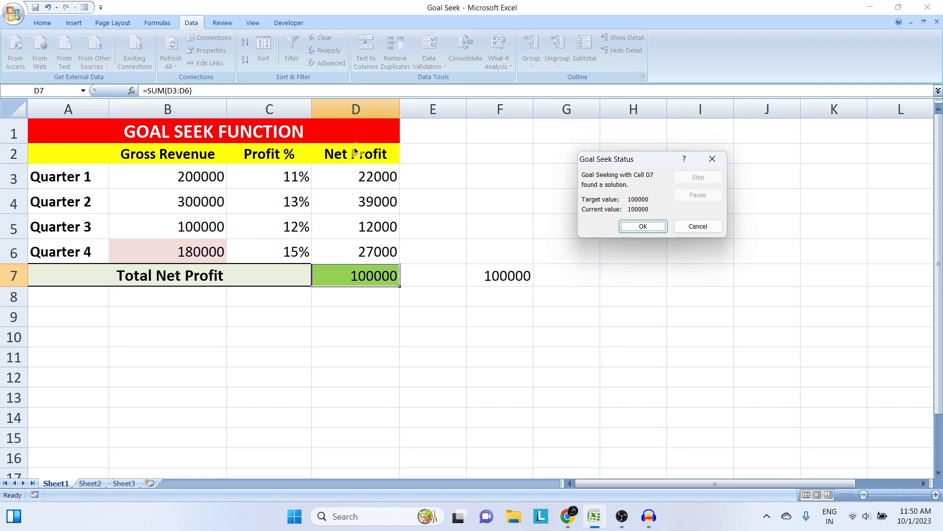
left_click(654, 227)
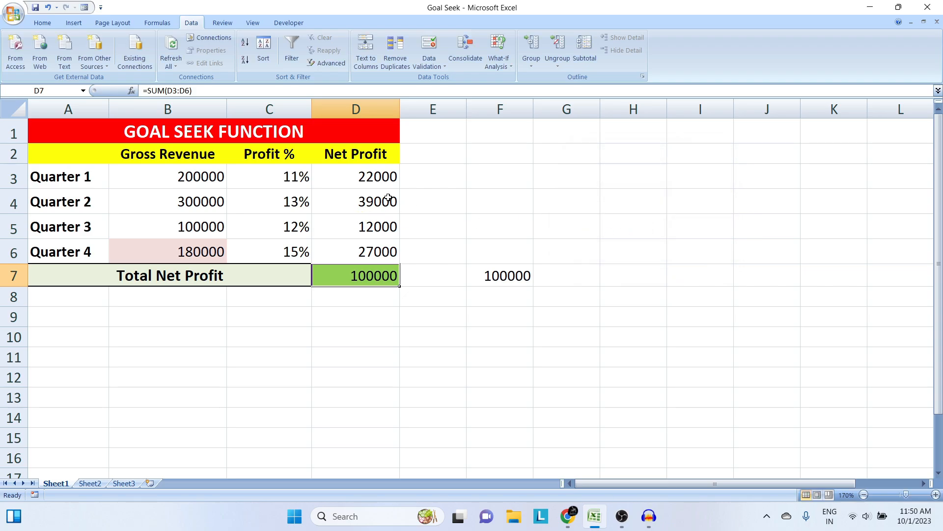
left_click_drag(326, 131, 333, 274)
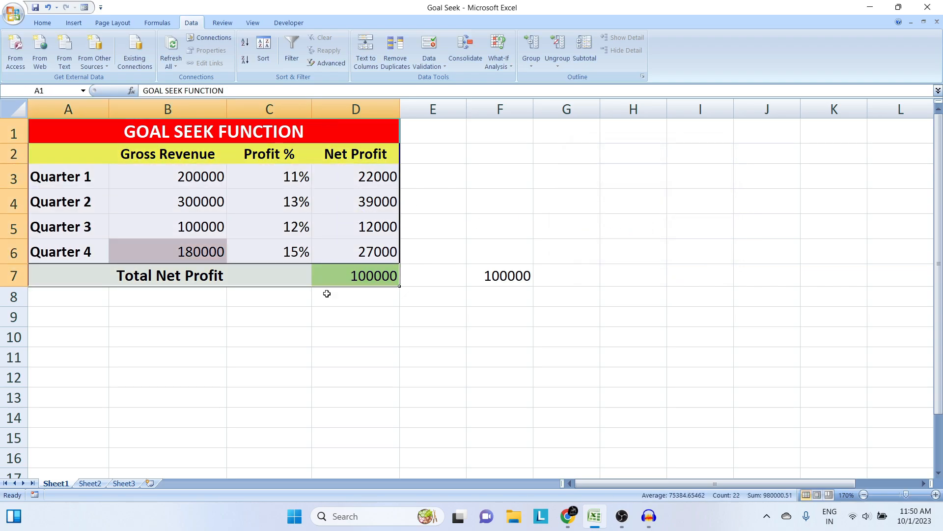
On Sheet2, calculate the Total Amount in B4 as item price times number of items with =B2*B3.
left_click(89, 483)
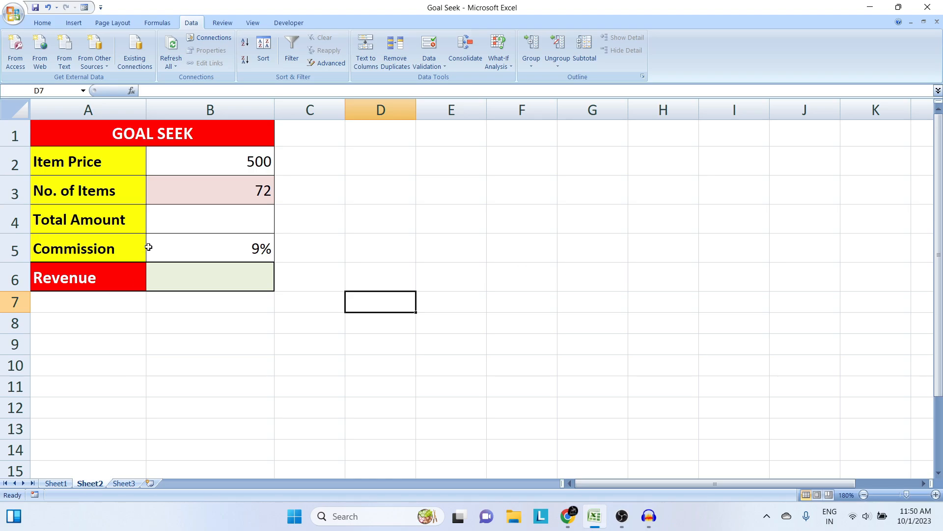
left_click(168, 131)
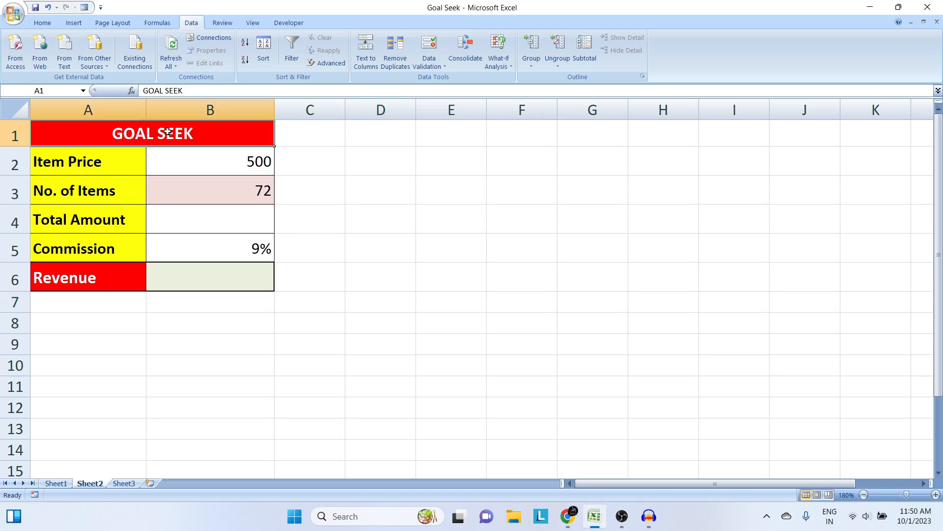
left_click(69, 157)
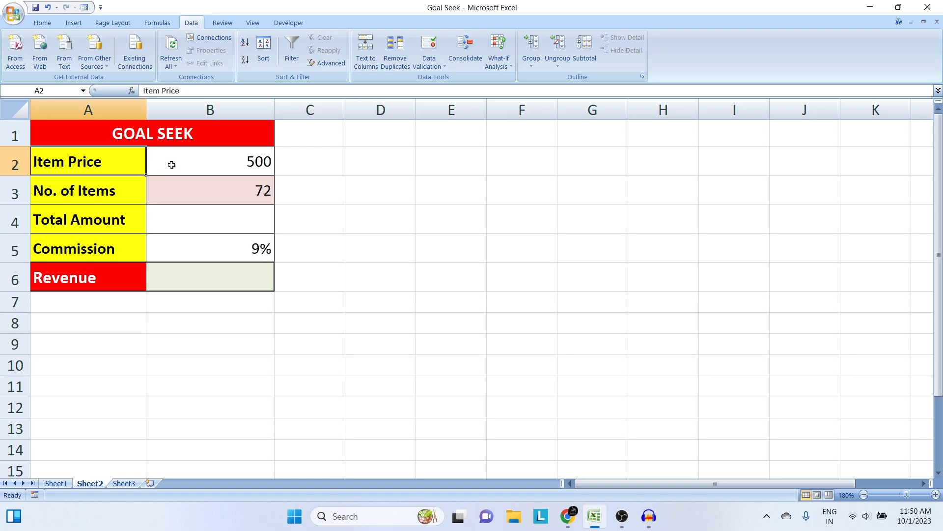
left_click(224, 163)
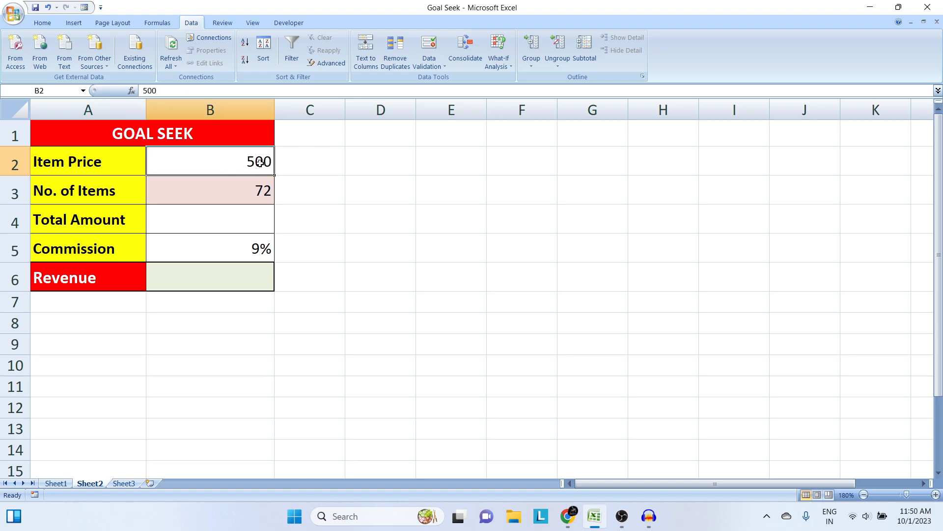
left_click(256, 191)
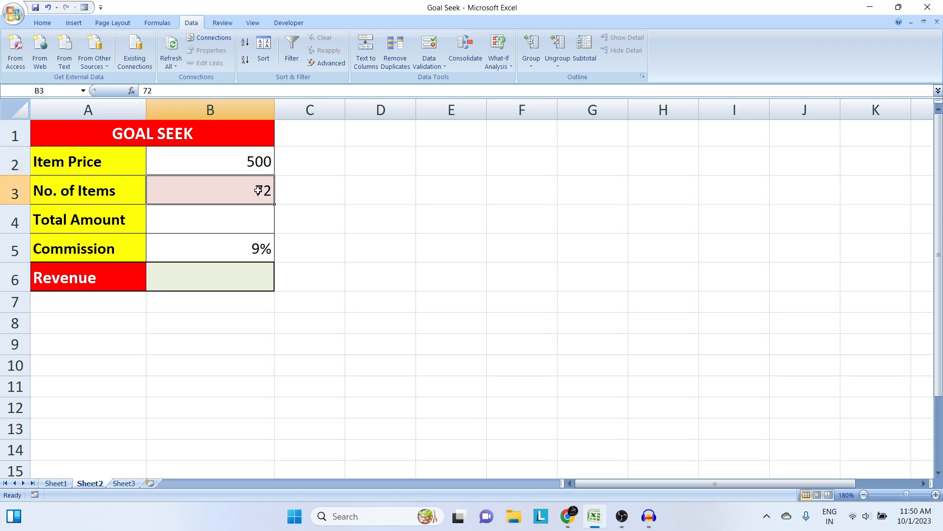
left_click(247, 221)
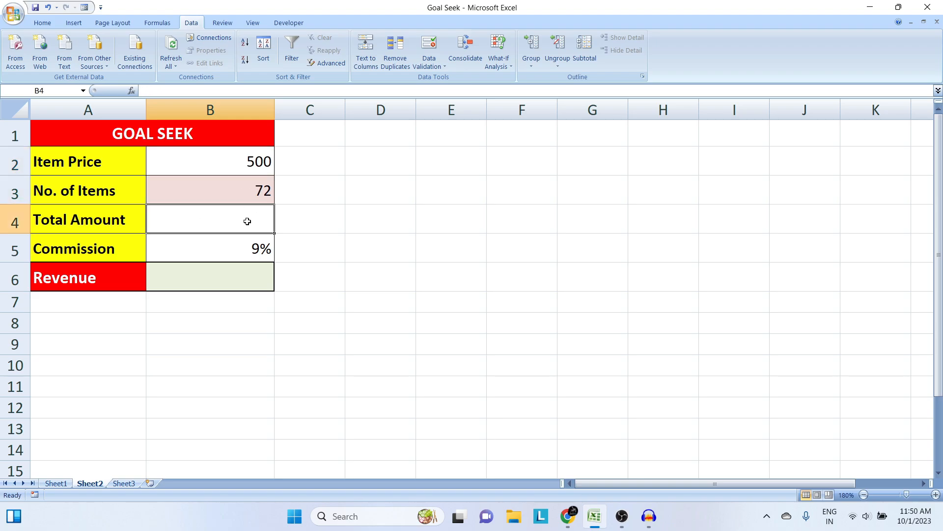
type("=")
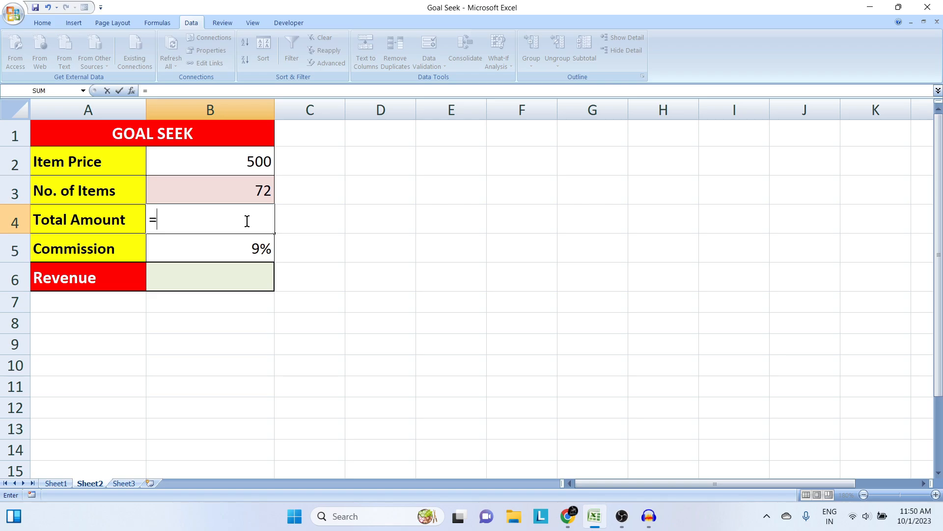
left_click(248, 157)
type("*")
left_click(246, 191)
key("Return")
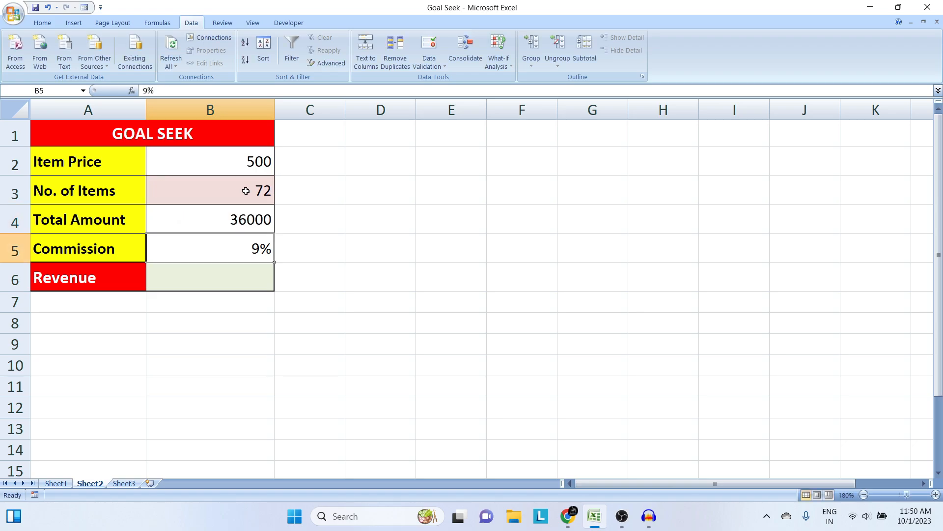
Calculate the Revenue in B6 as total amount times commission with =B4*B5.
left_click(244, 215)
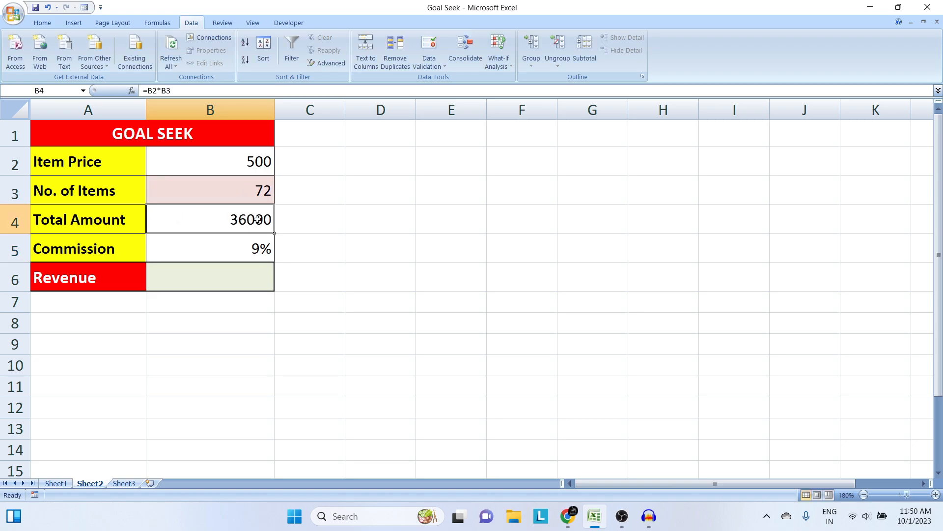
left_click(254, 250)
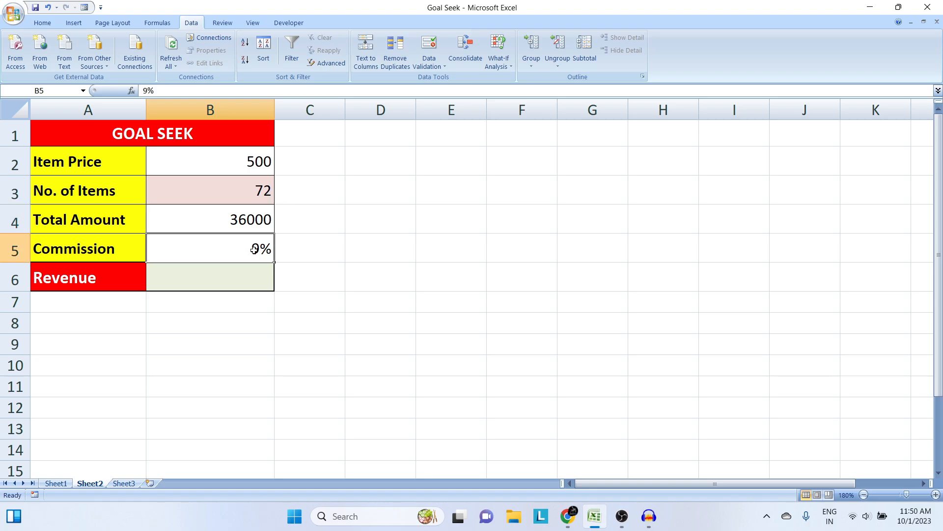
left_click(253, 284)
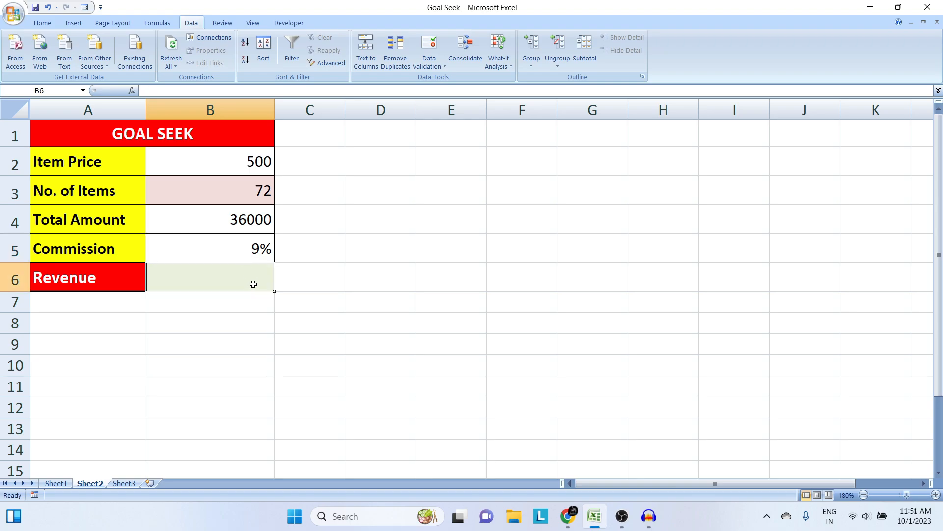
type("=")
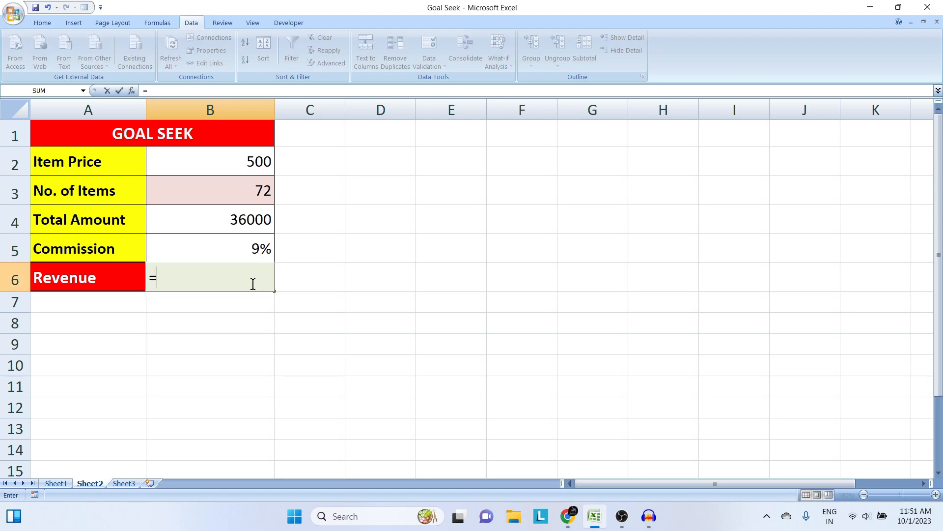
left_click(244, 217)
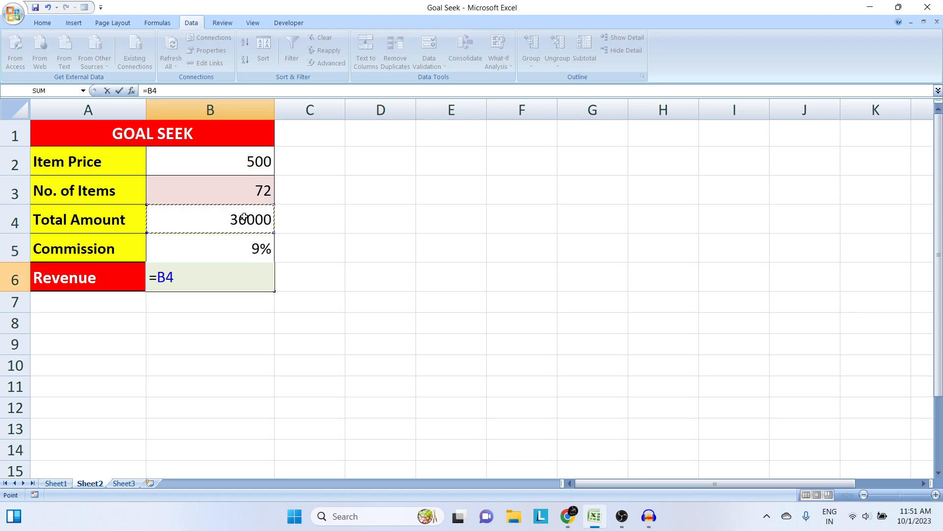
type("*")
left_click(256, 251)
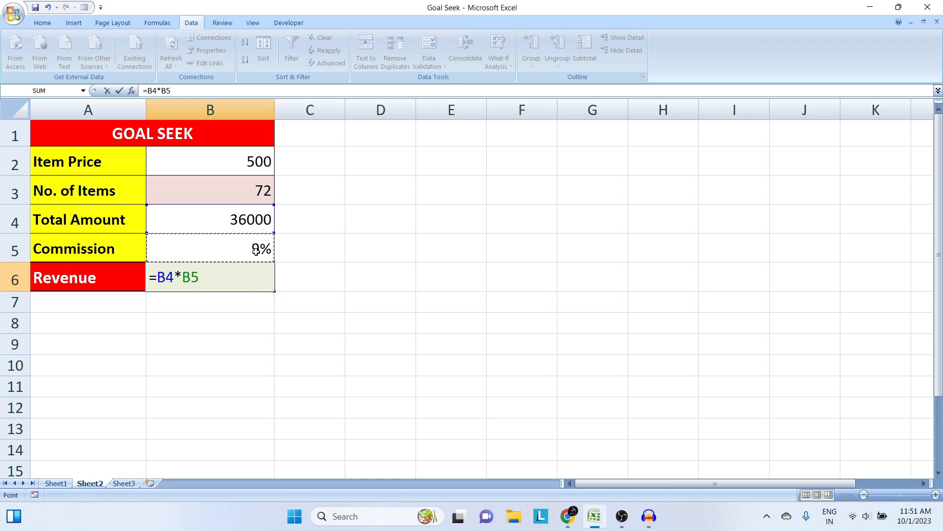
key("Return")
left_click(243, 272)
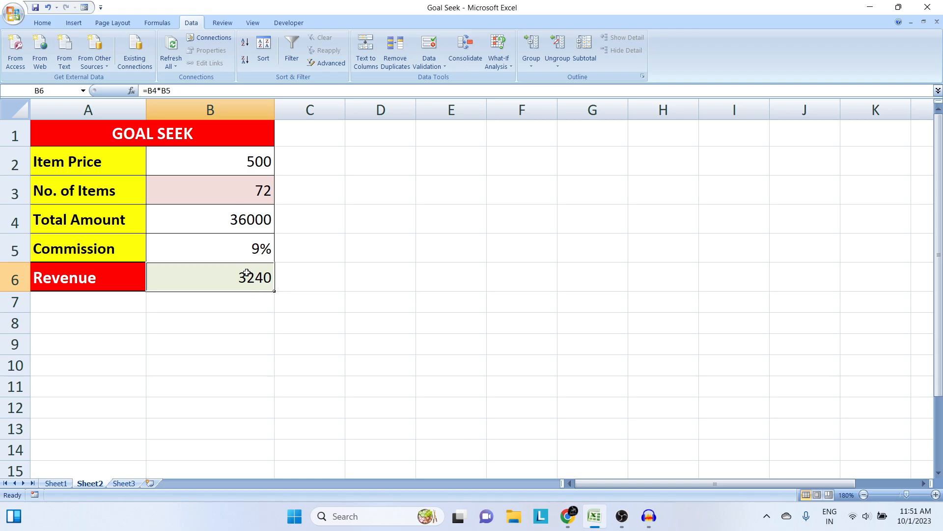
Add the label TOTAL REVENUE in cell A7, below the Revenue row.
left_click(111, 302)
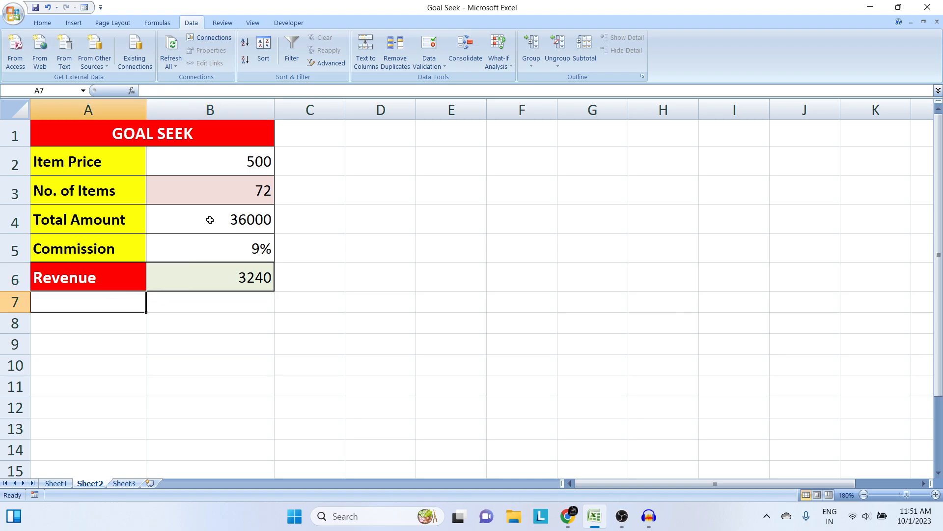
left_click(241, 218)
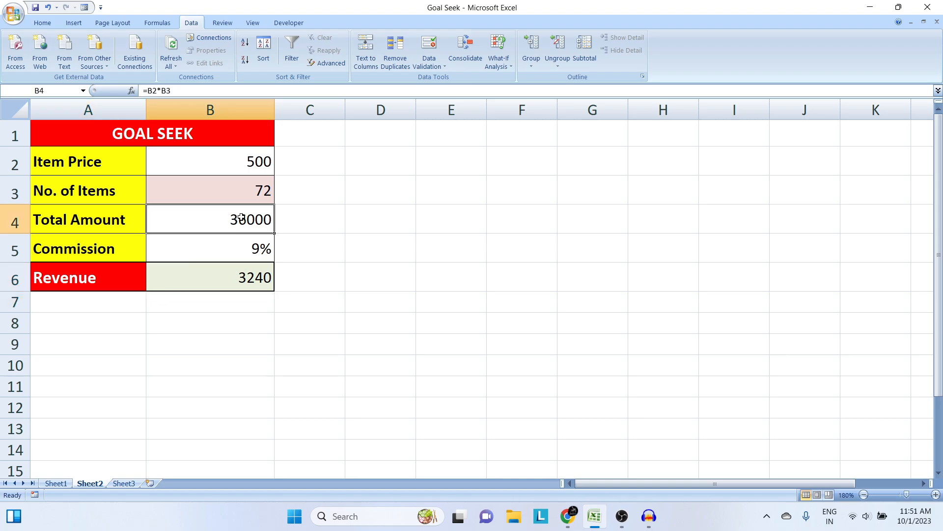
left_click(255, 281)
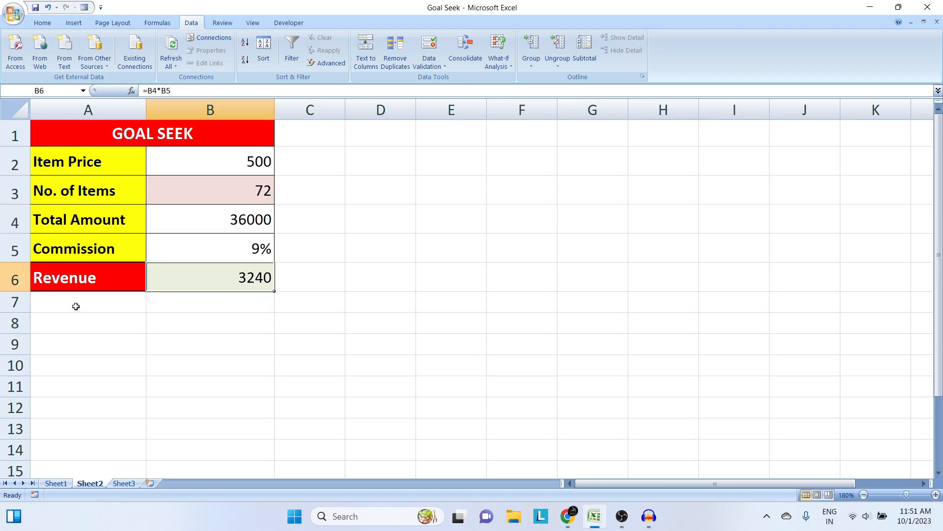
left_click(92, 302)
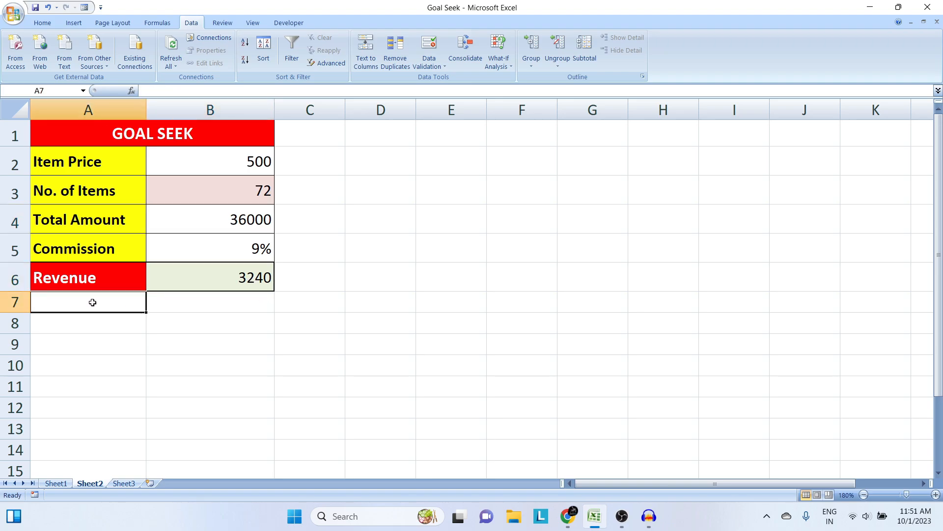
type("TOTAL ")
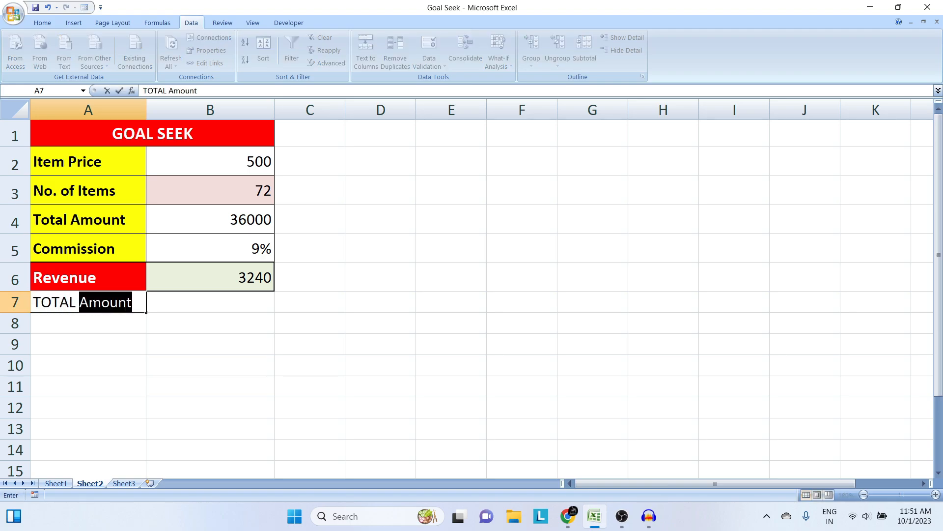
type("REVENUE")
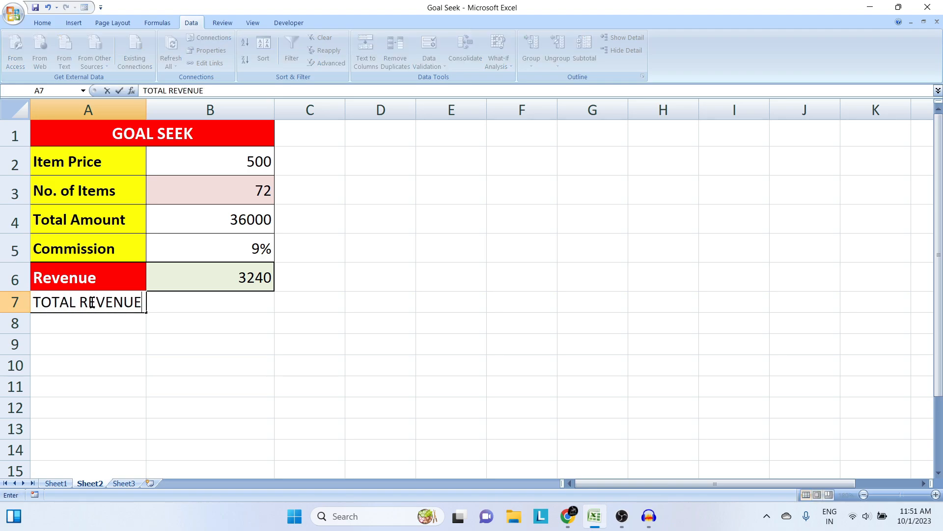
left_click(188, 385)
Calculate the TOTAL REVENUE in B7 as revenue plus total amount with =B6+B4, and make row 7 slightly taller.
left_click(256, 186)
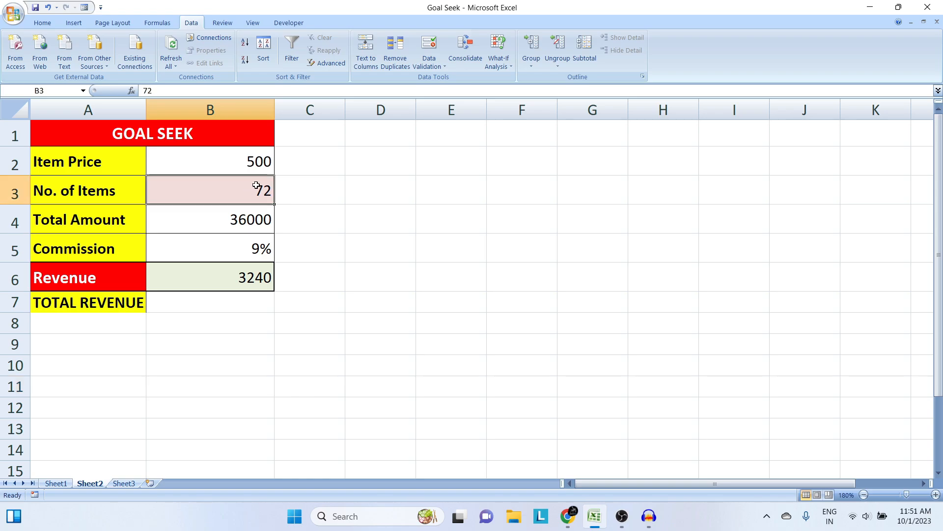
left_click(260, 156)
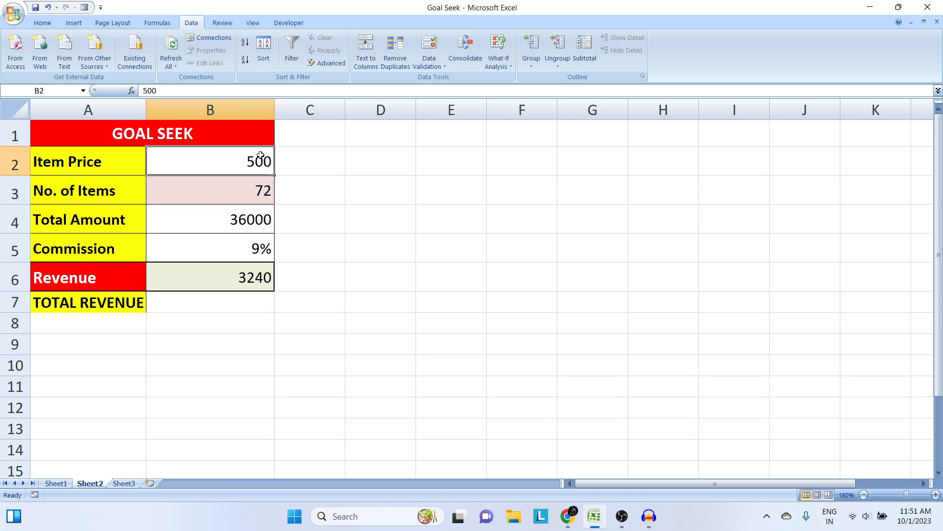
left_click(225, 222)
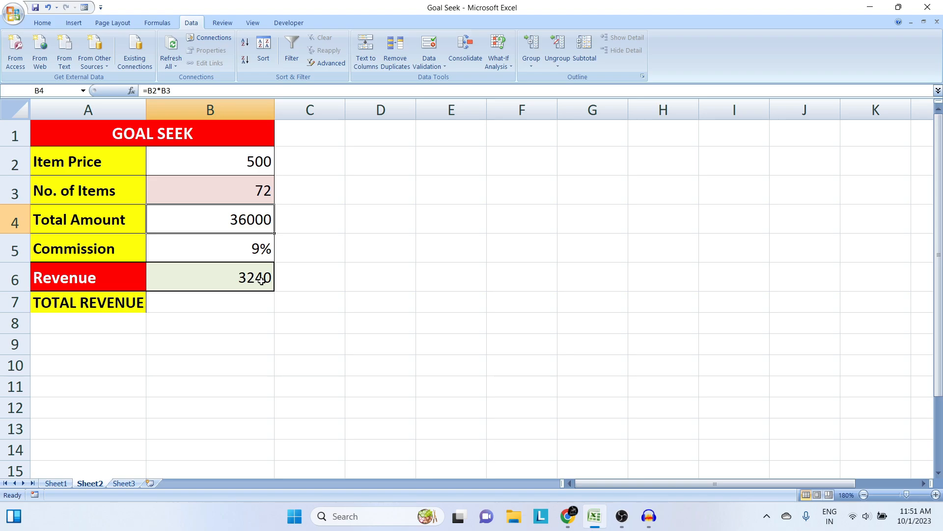
left_click(236, 306)
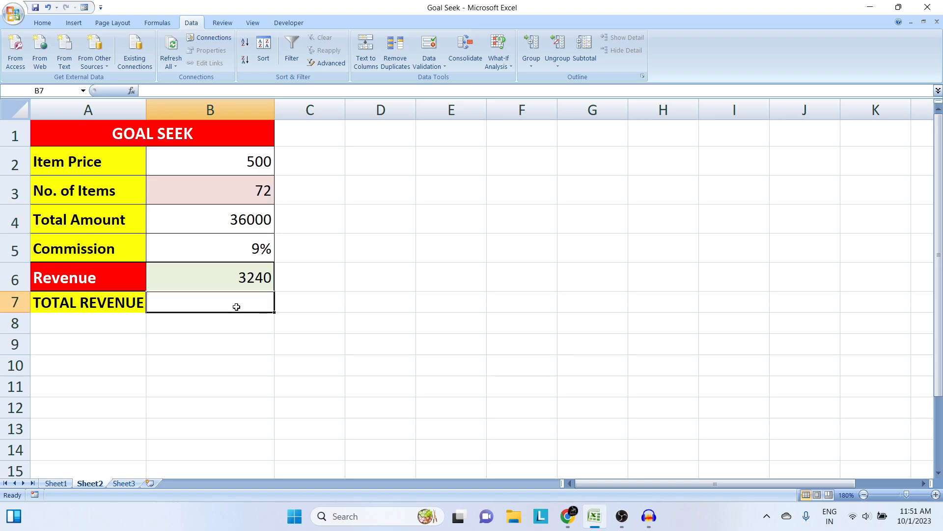
type("=")
left_click(239, 277)
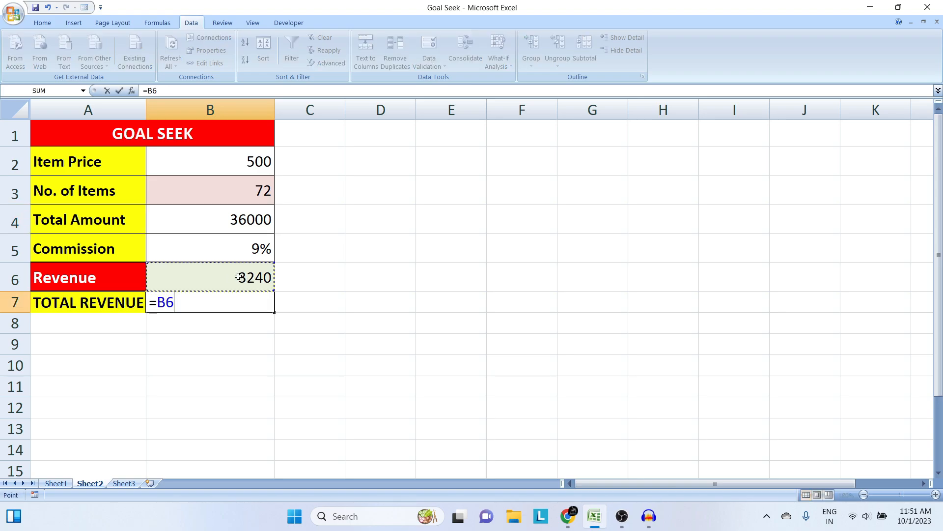
type("+")
left_click(237, 218)
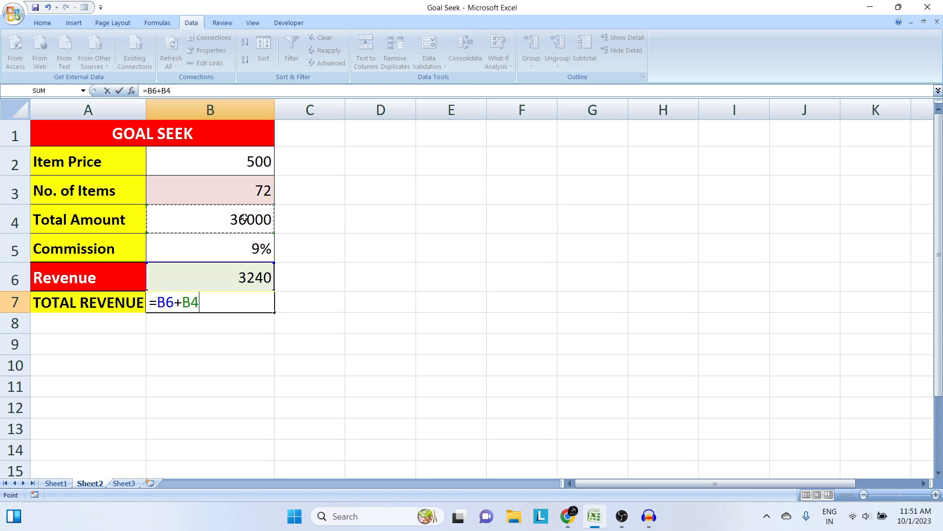
key("Return")
left_click(247, 308)
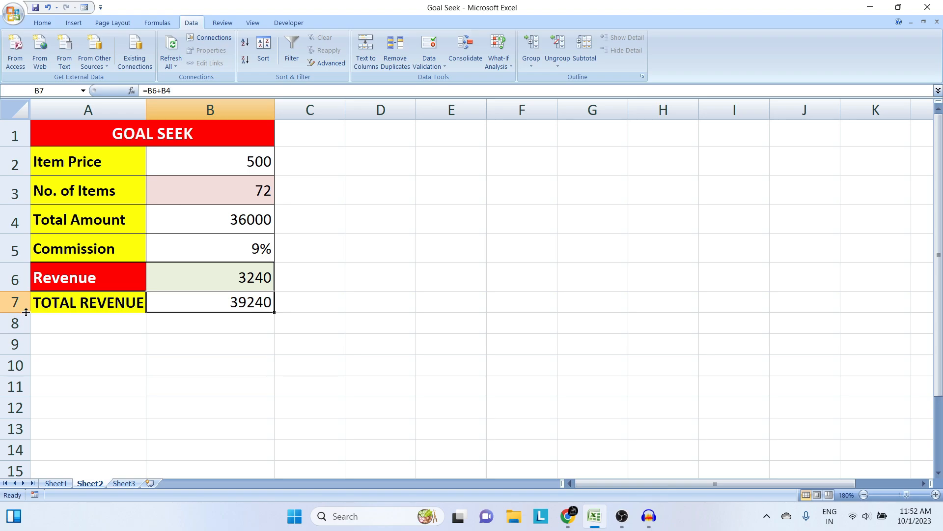
left_click_drag(26, 312, 26, 321)
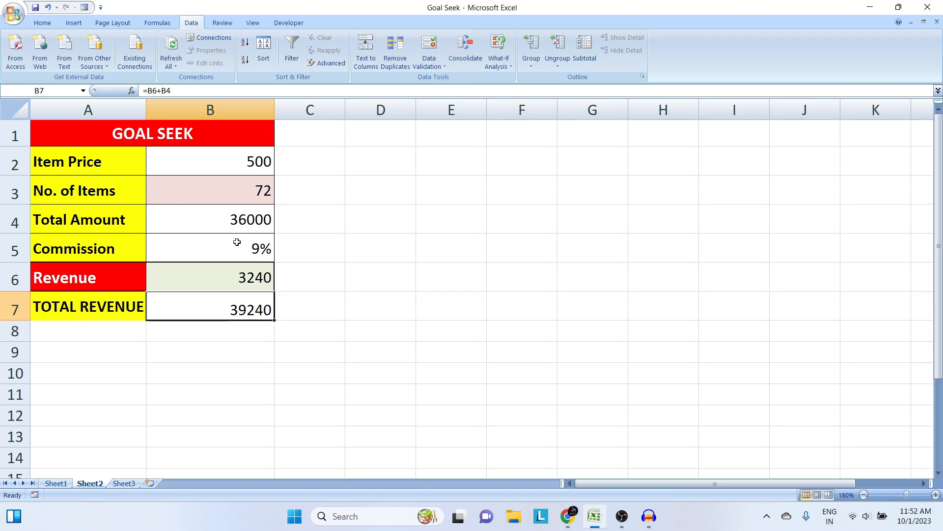
Examine the Total Amount, Commission and Revenue cells that feed the total revenue on Sheet2.
left_click(249, 223)
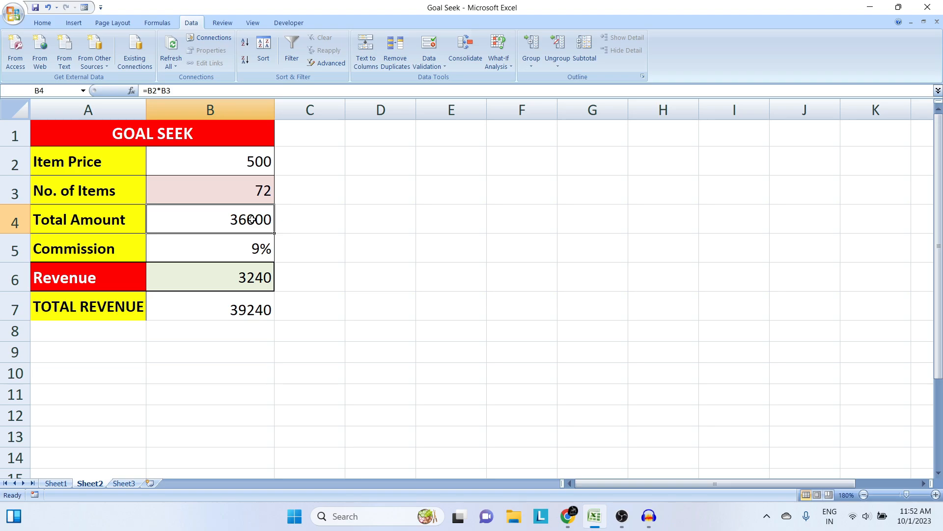
left_click(259, 246)
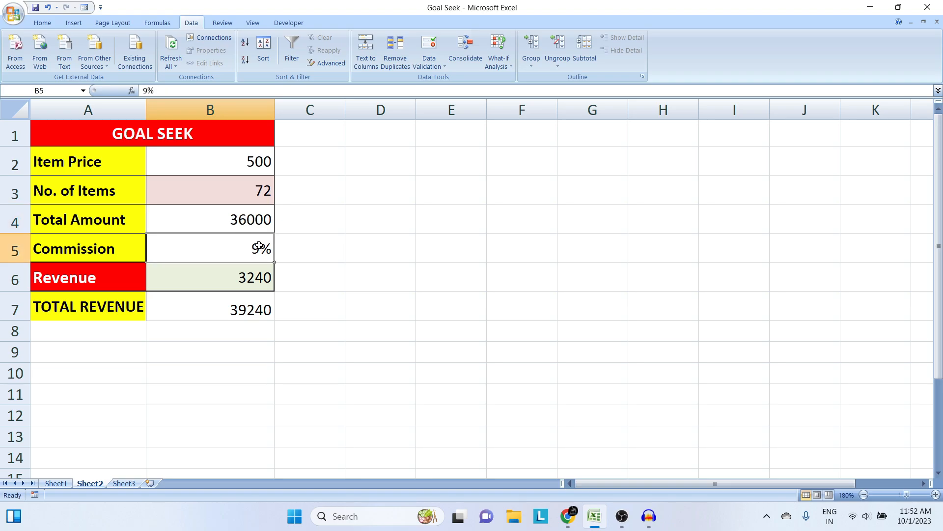
left_click(248, 284)
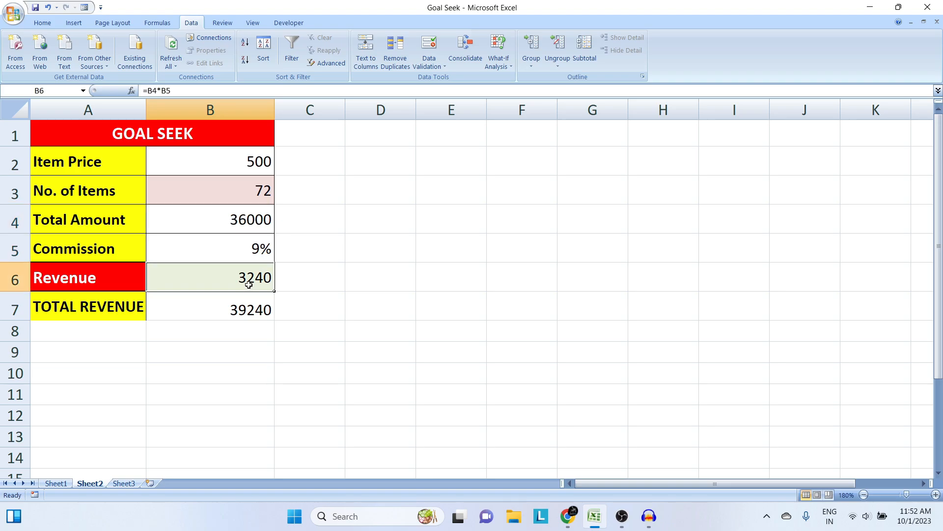
left_click(235, 224)
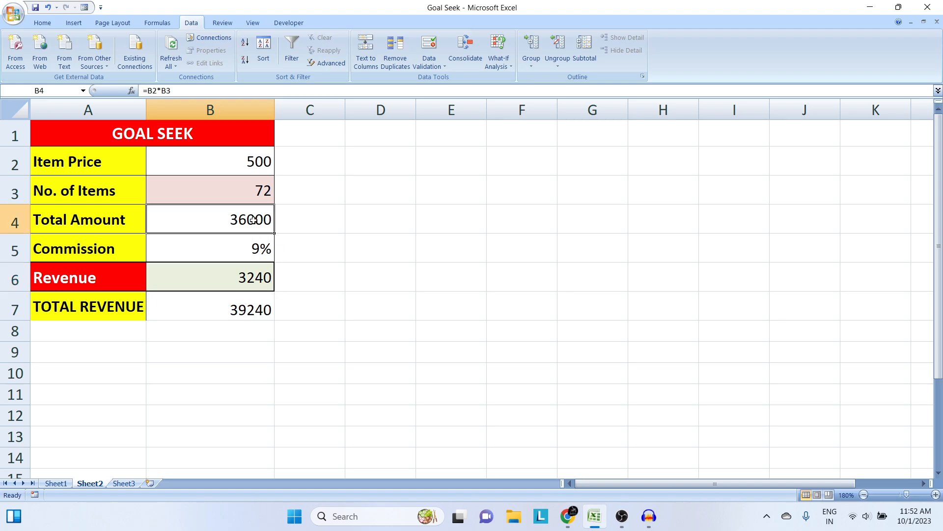
left_click(238, 273)
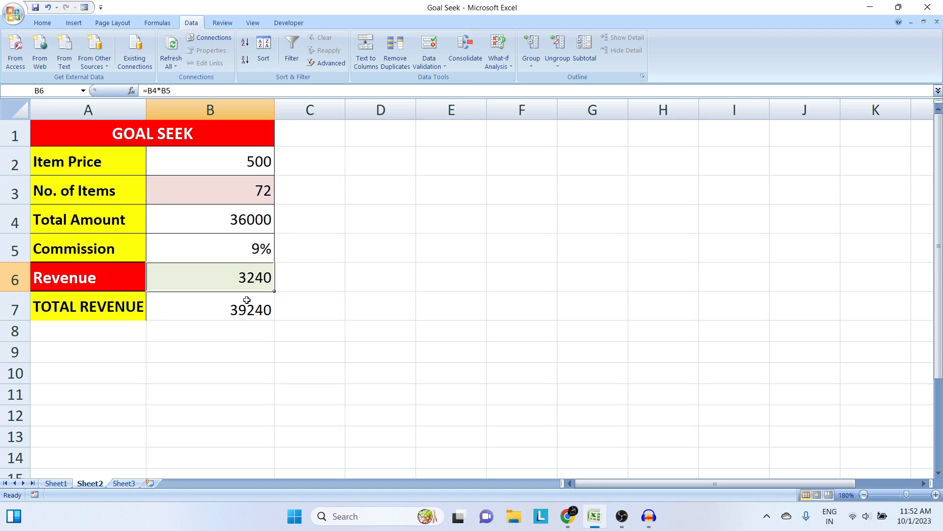
Run Goal Seek on the total revenue cell B7 to the value 50000 by changing the number of items in B3, and accept the solution.
left_click(230, 309)
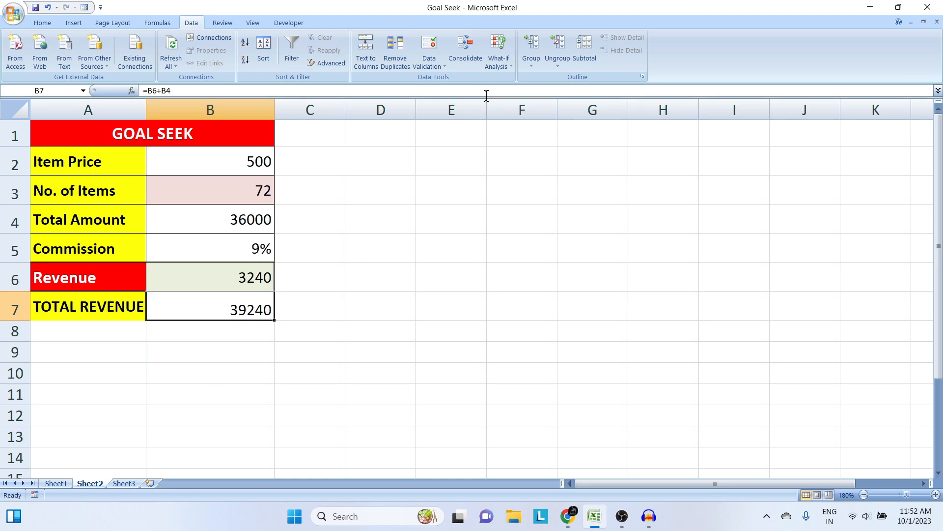
left_click(499, 61)
left_click(523, 93)
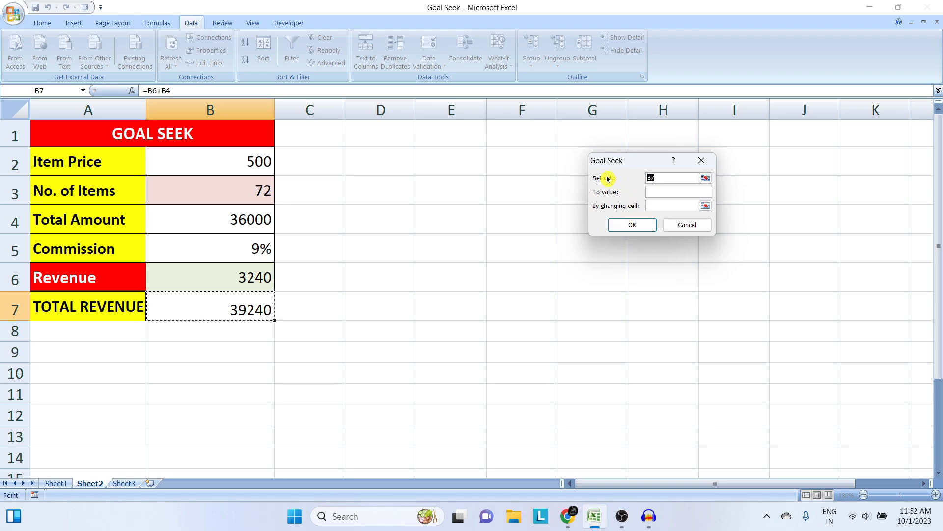
left_click_drag(628, 159, 403, 172)
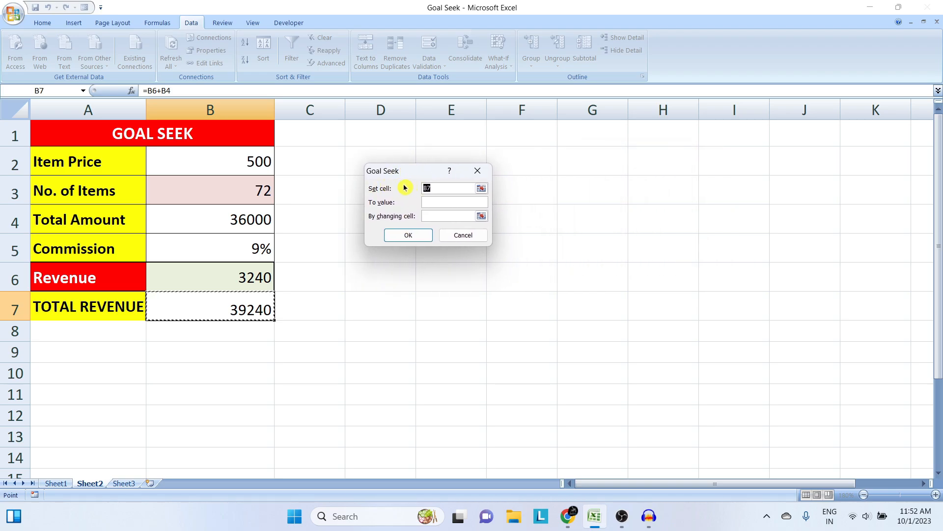
left_click(226, 305)
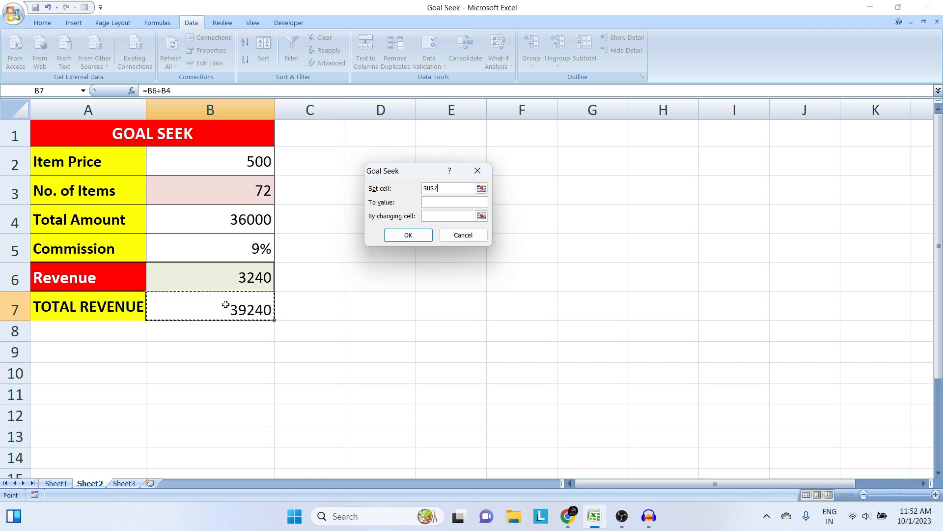
left_click(432, 202)
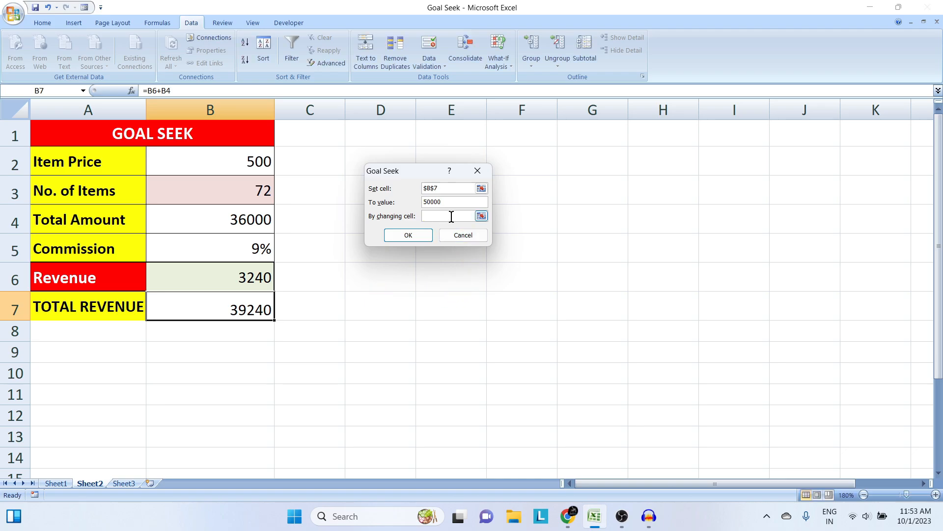
left_click(424, 216)
left_click(237, 186)
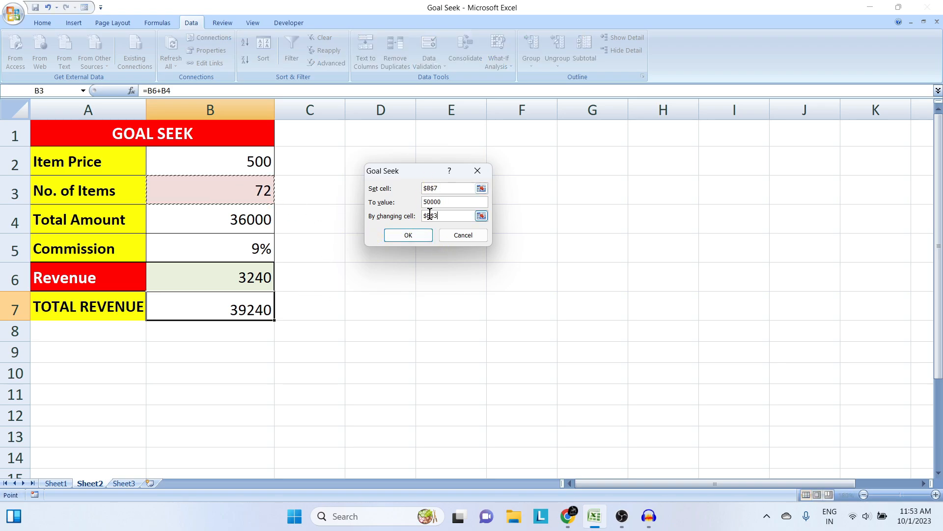
left_click(408, 235)
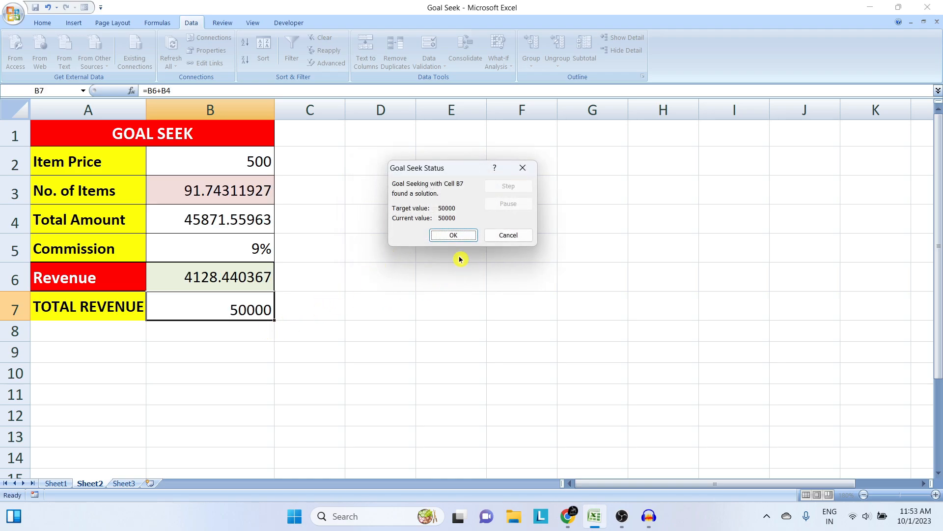
left_click(454, 235)
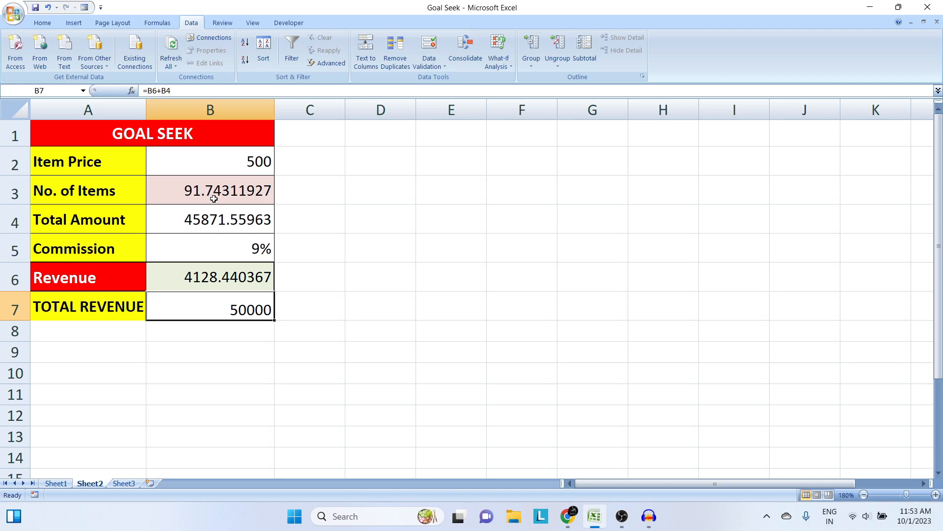
Reduce the No. of Items value in B3 to one decimal place.
left_click(230, 195)
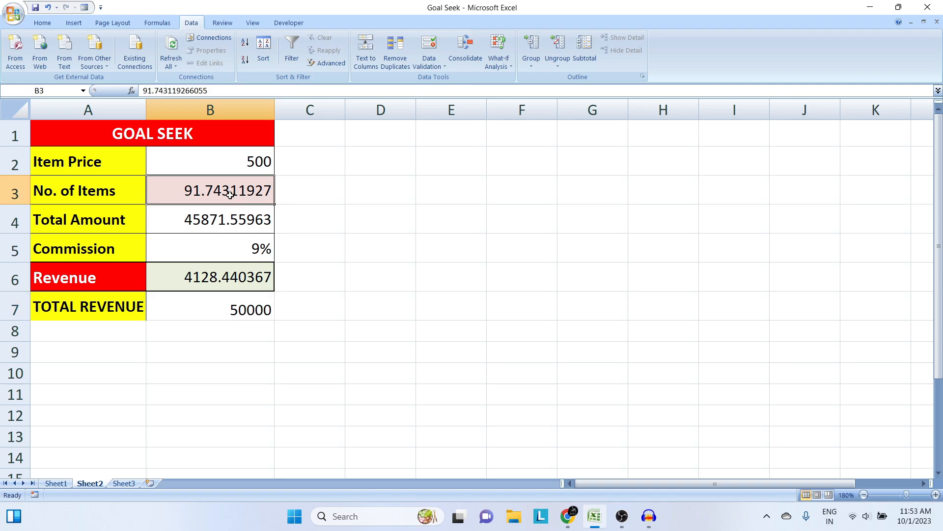
left_click(53, 24)
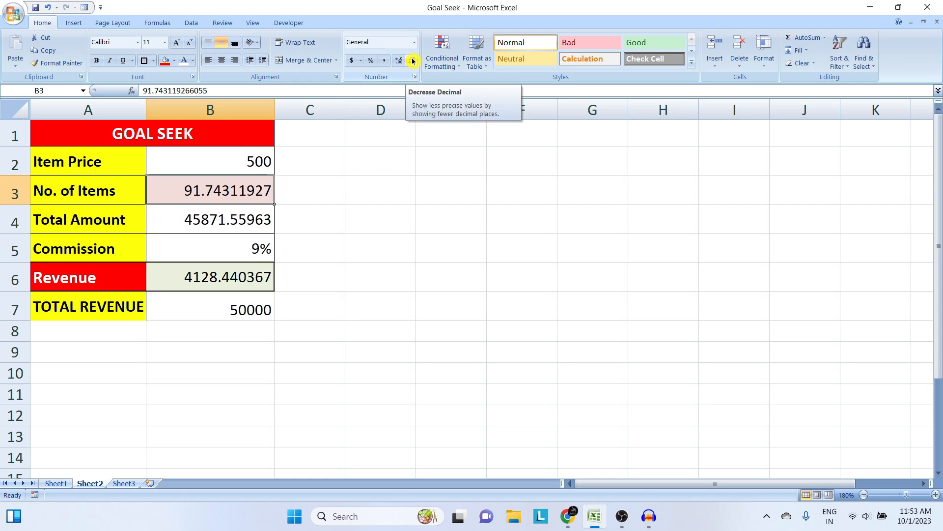
left_click(413, 60)
left_click(413, 60)
left_click(413, 60)
left_click(413, 61)
left_click(412, 61)
left_click(413, 61)
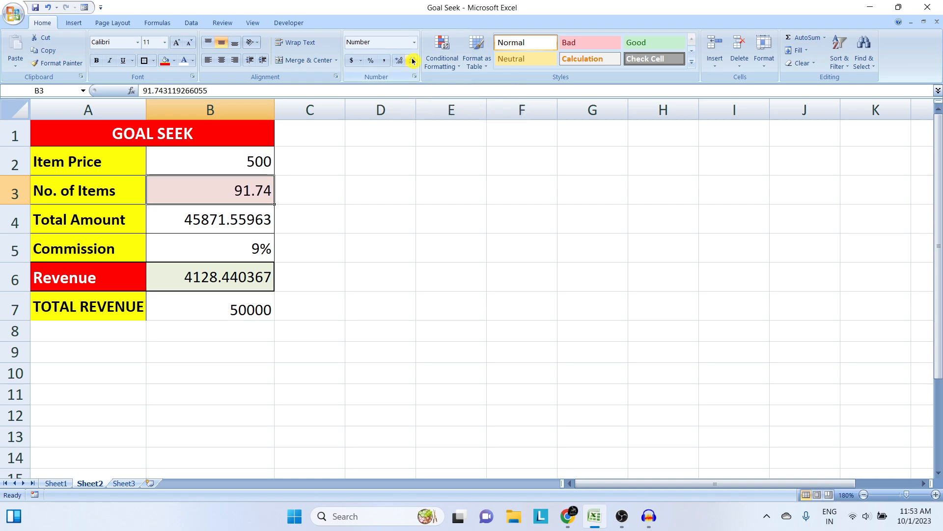
left_click(412, 60)
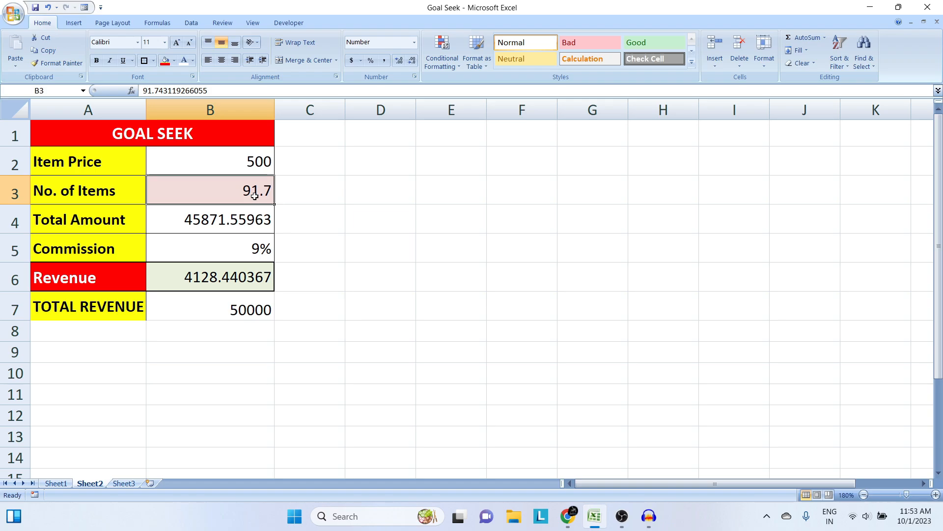
Widen column A to give the TOTAL REVENUE label more room, and apply borders to the table A1:B7.
left_click(247, 310)
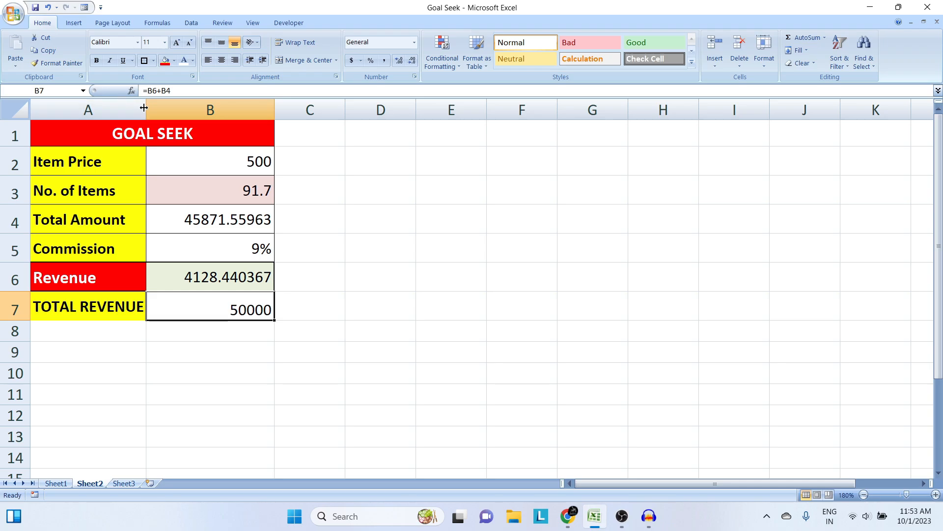
left_click_drag(146, 109, 160, 109)
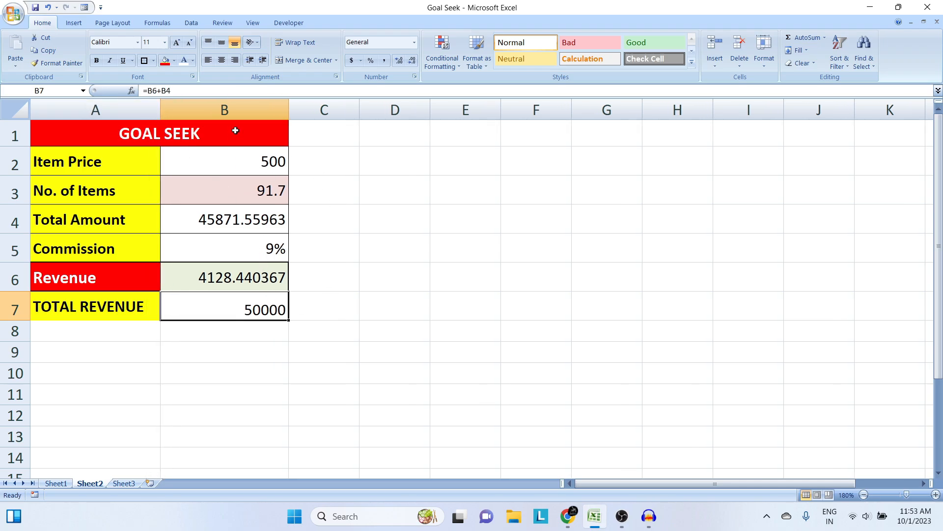
left_click_drag(236, 129, 243, 309)
left_click(144, 62)
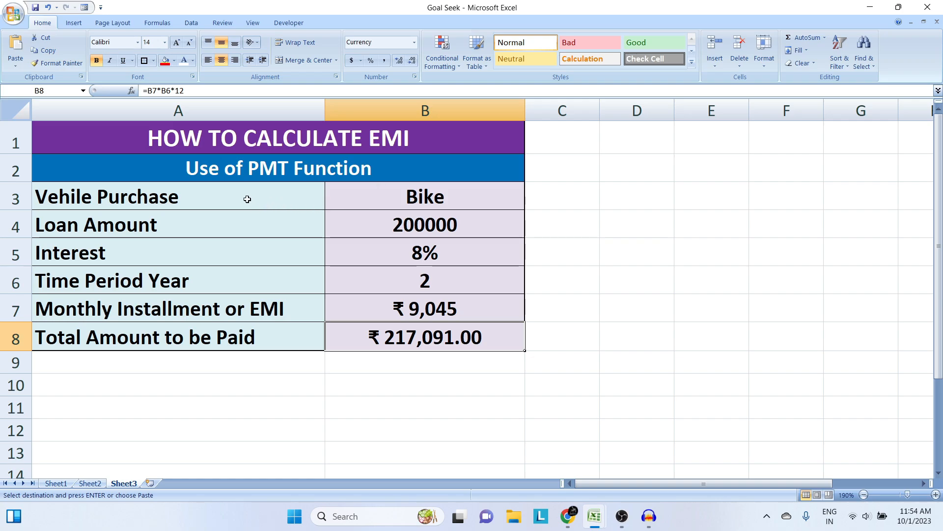
Examine the EMI example on Sheet3, from the vehicle and loan inputs to the monthly installment and total amount formulas.
left_click(430, 197)
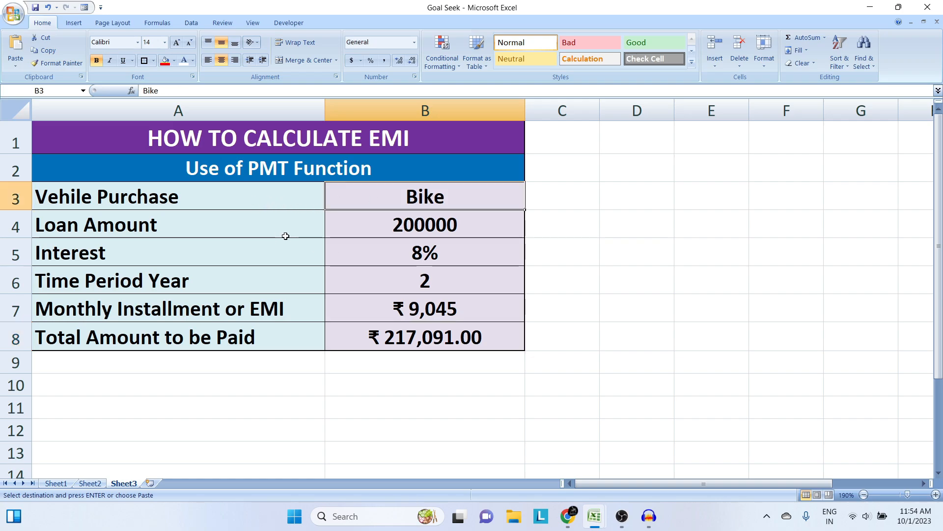
left_click(428, 229)
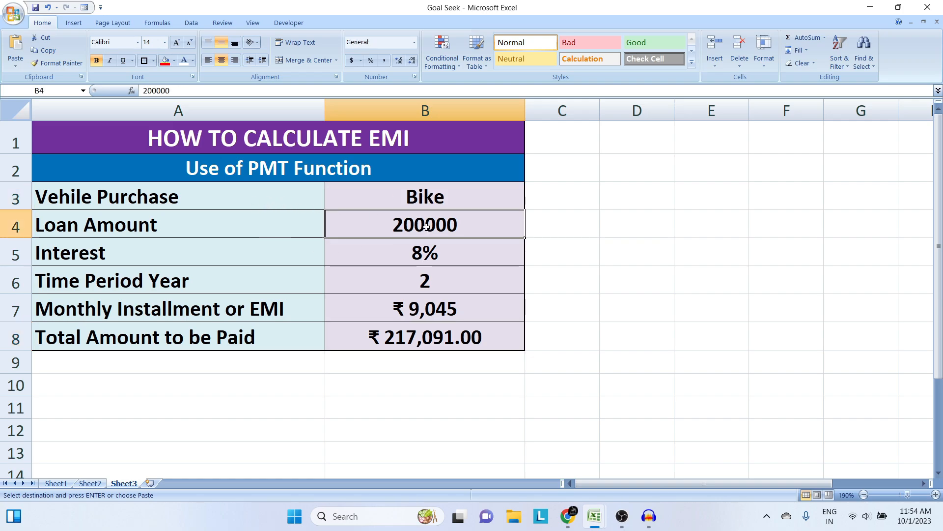
left_click(429, 261)
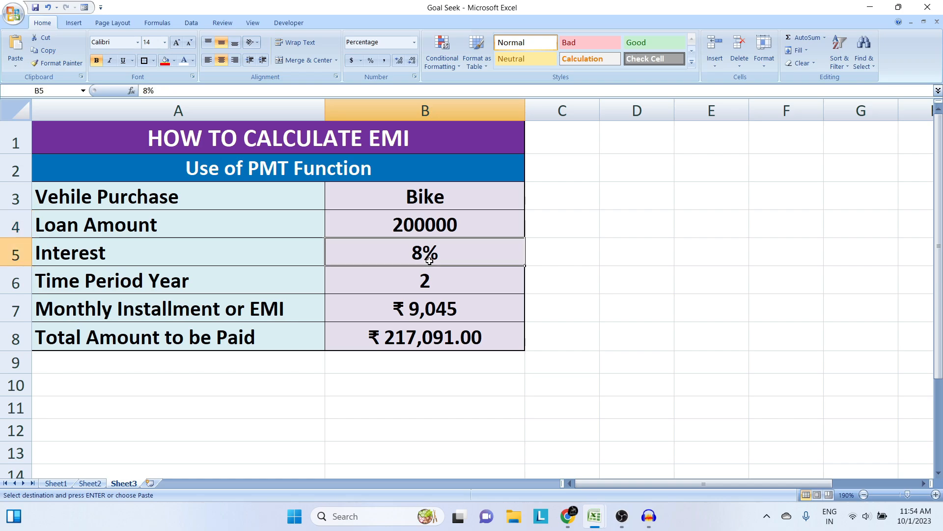
left_click(438, 286)
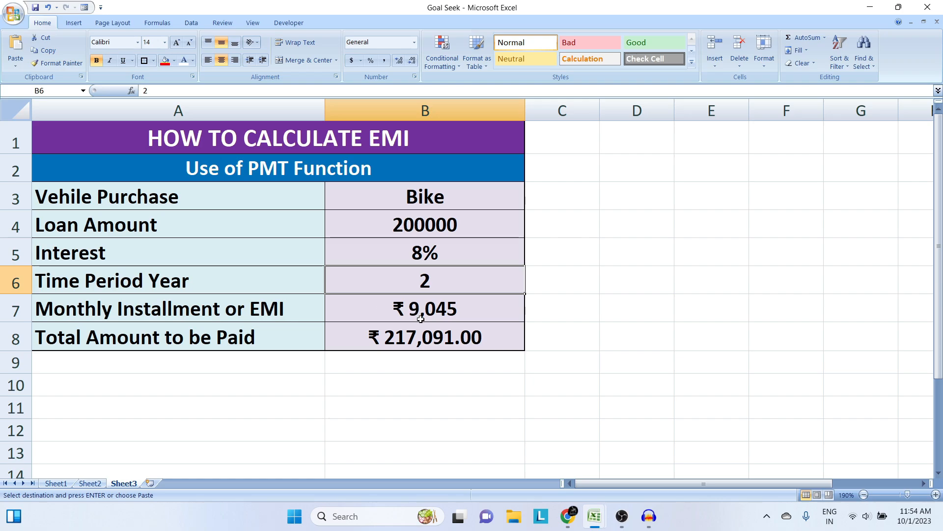
left_click(460, 343)
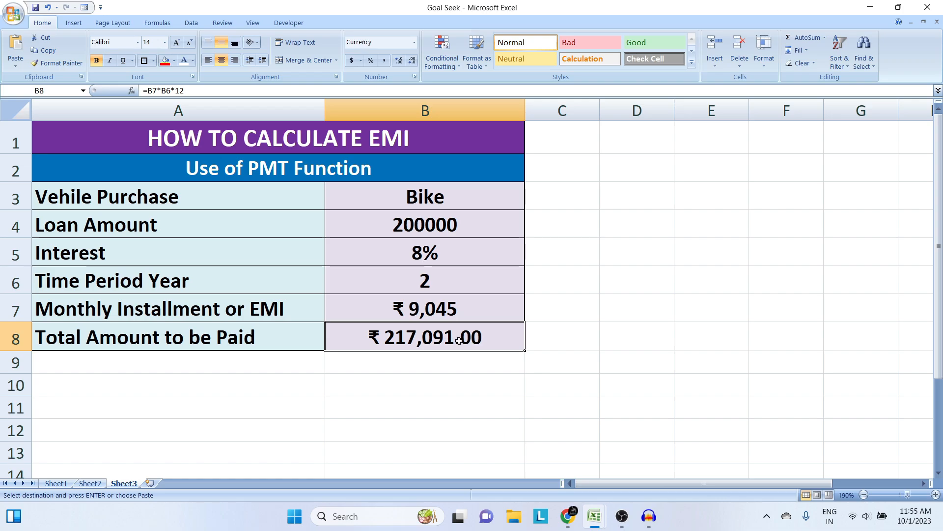
left_click(466, 311)
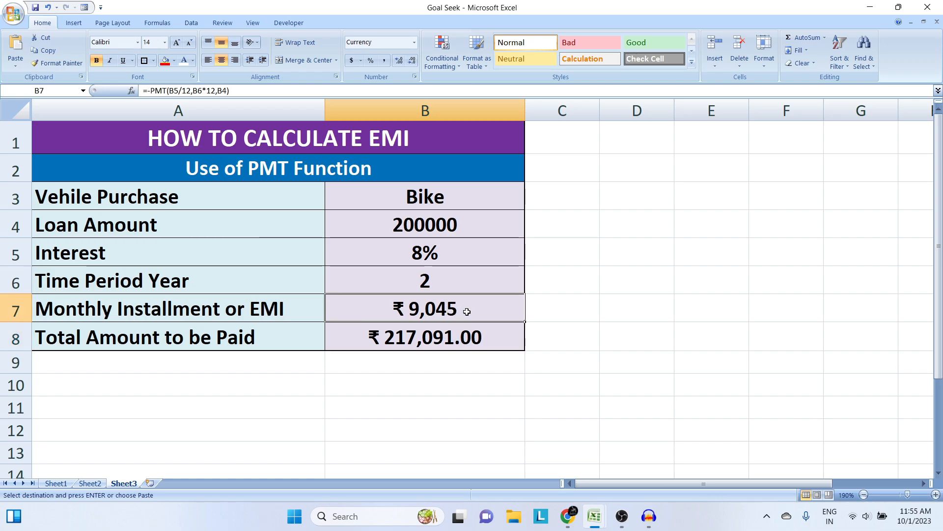
left_click_drag(472, 311, 475, 338)
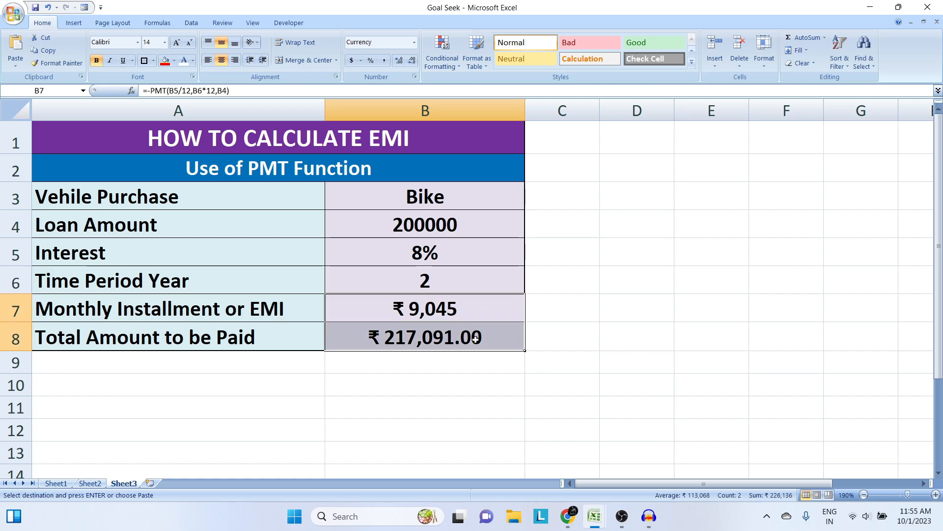
Clear the monthly installment and total amount cells B7:B8, and enter =PMT(B5/12,B6*12,B4) in B7.
key("Delete")
left_click(454, 308)
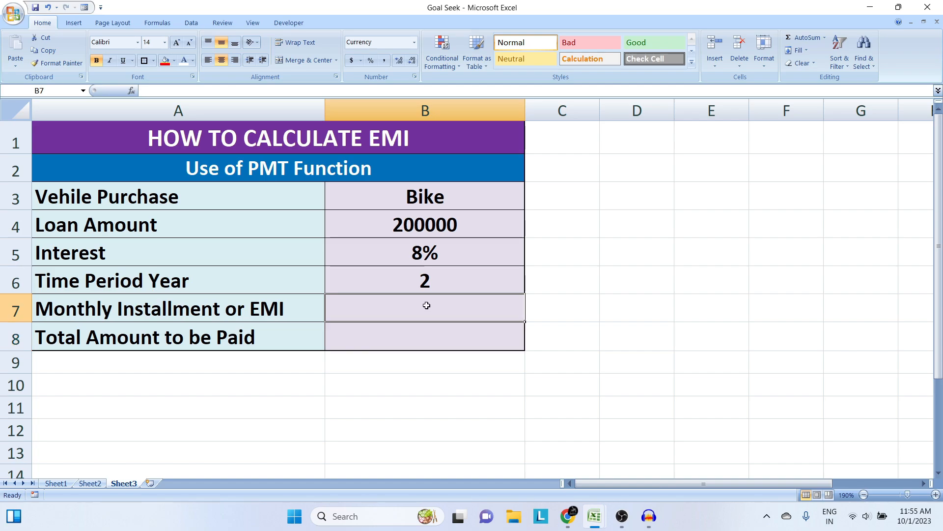
type("=")
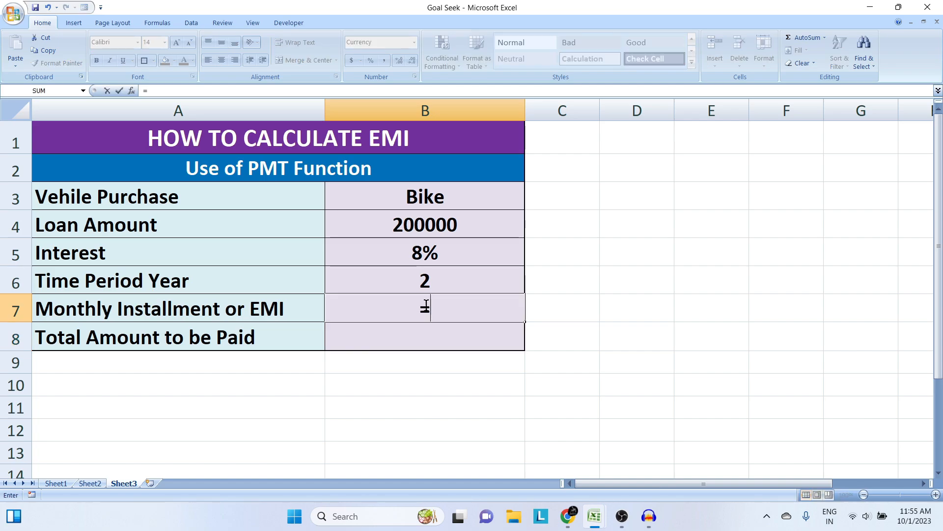
type("pmt(")
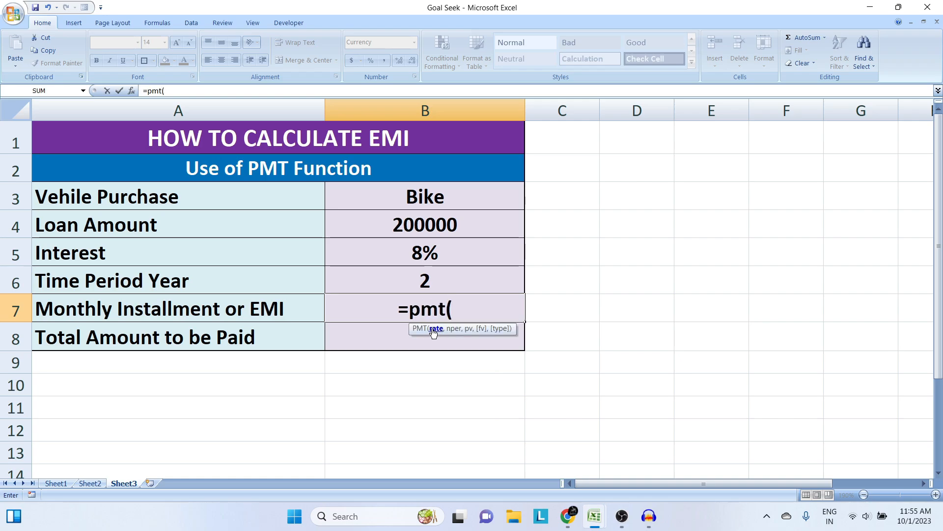
left_click(426, 252)
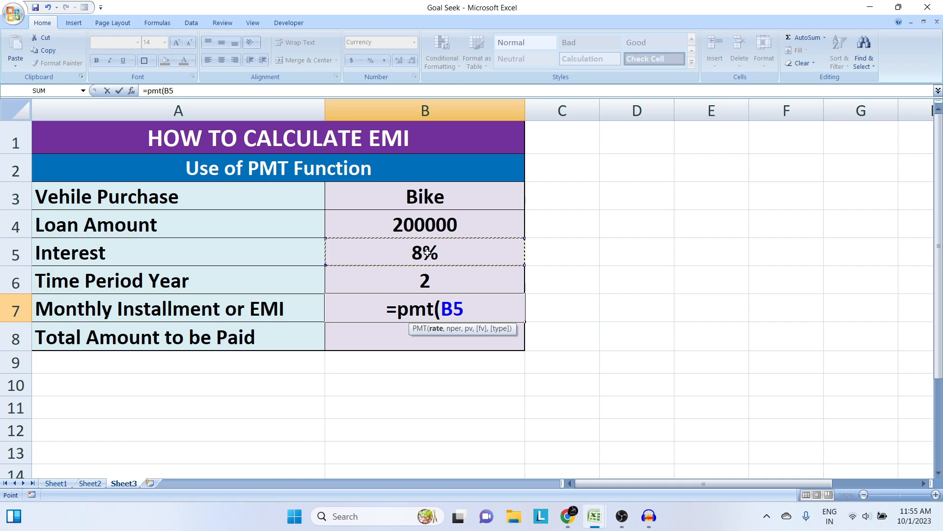
type("/12")
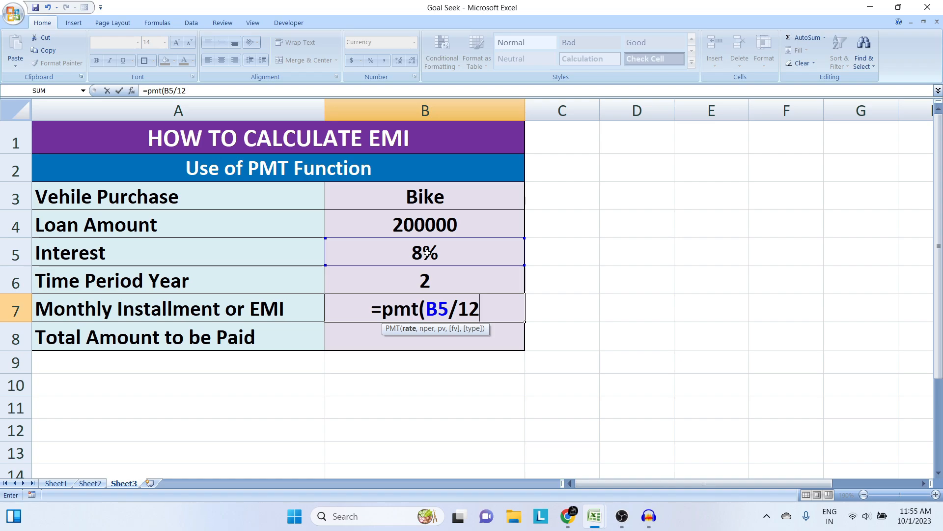
type(",")
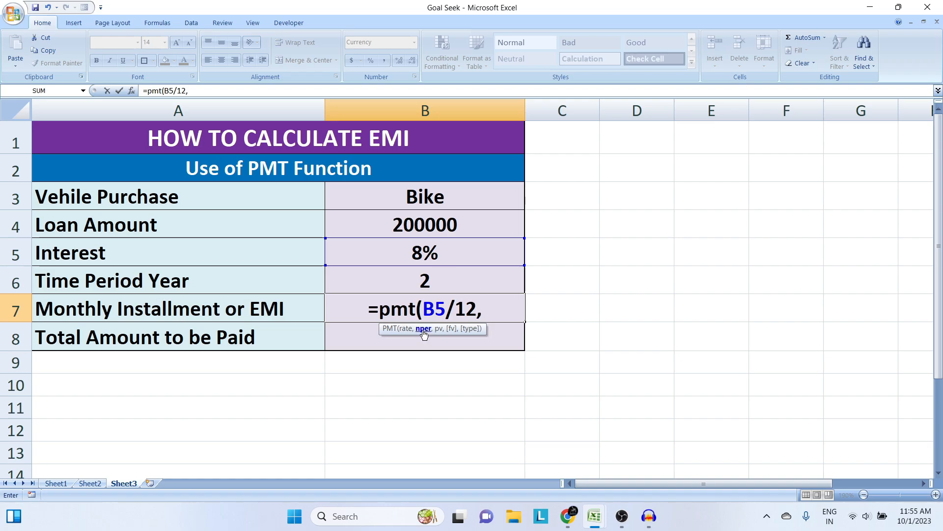
left_click(422, 280)
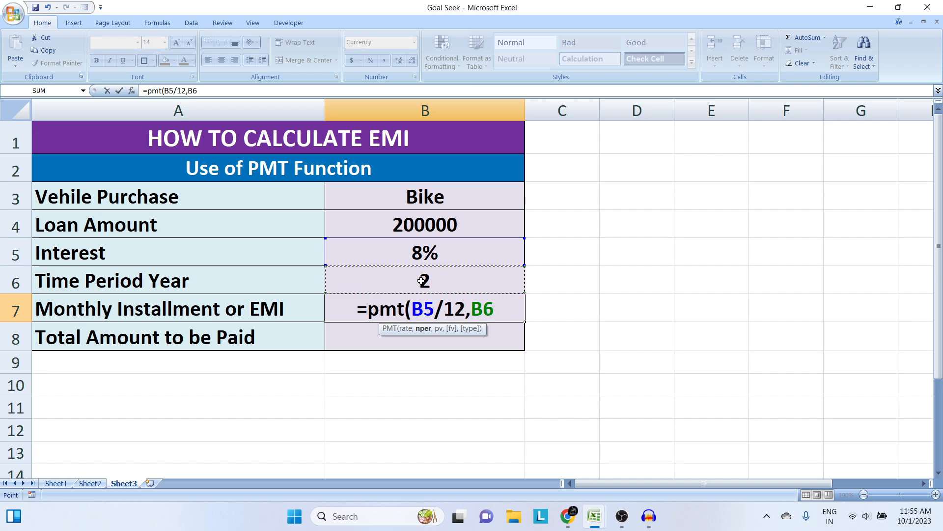
type("*12")
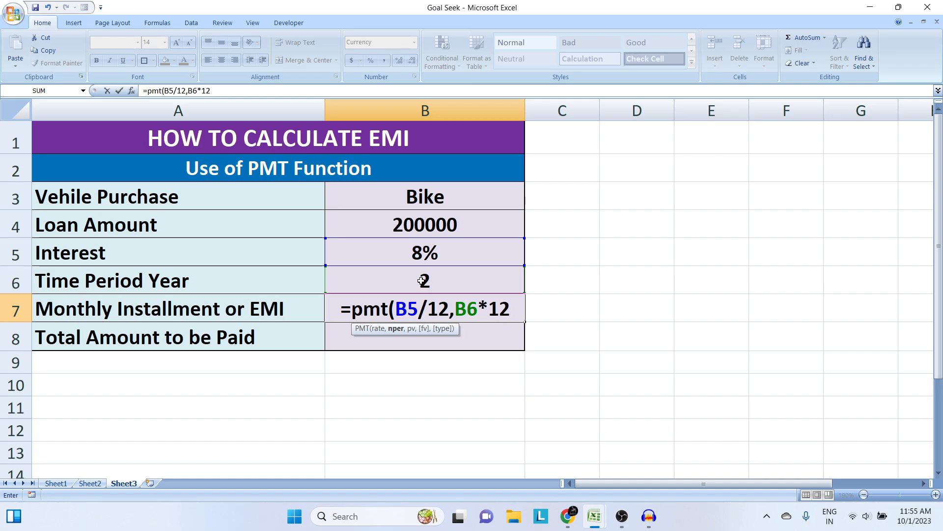
type(",")
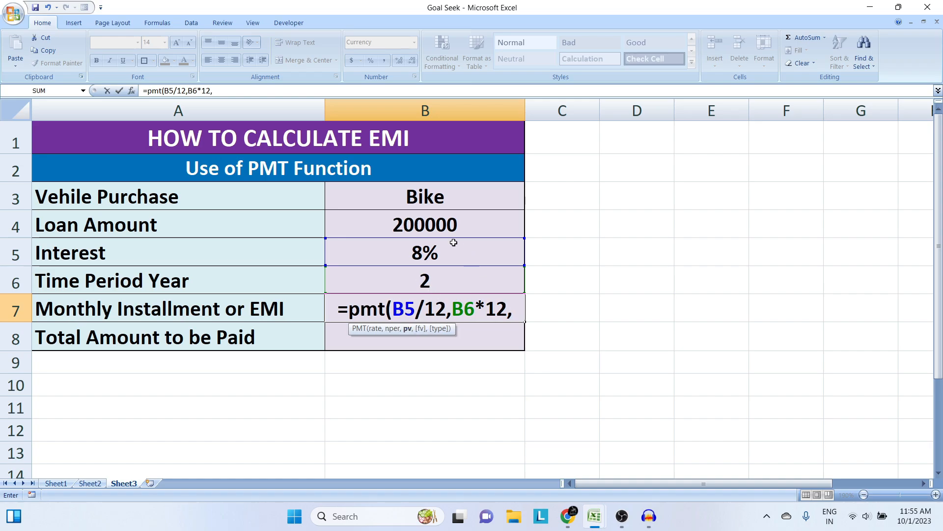
left_click(425, 227)
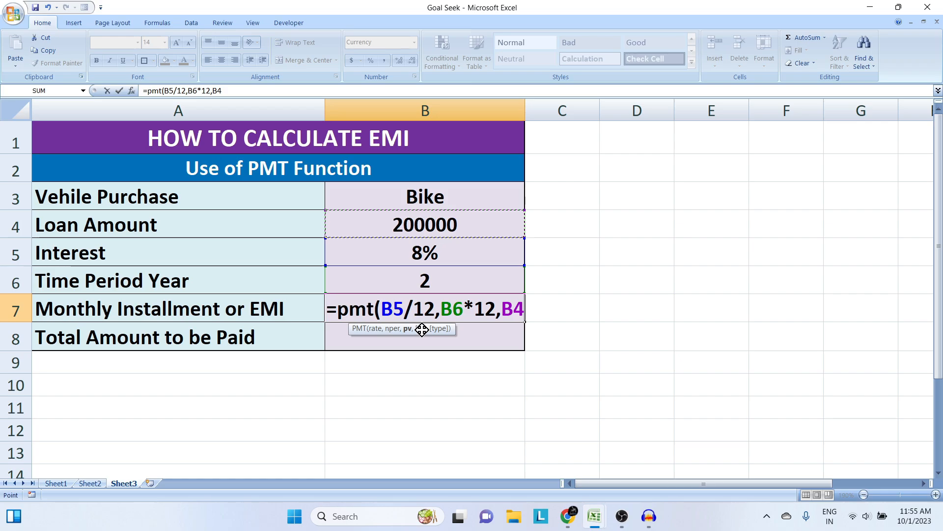
key("Return")
Negate the monthly installment formula in B7 so it reads =-PMT(B5/12,B6*12,B4).
left_click(480, 312)
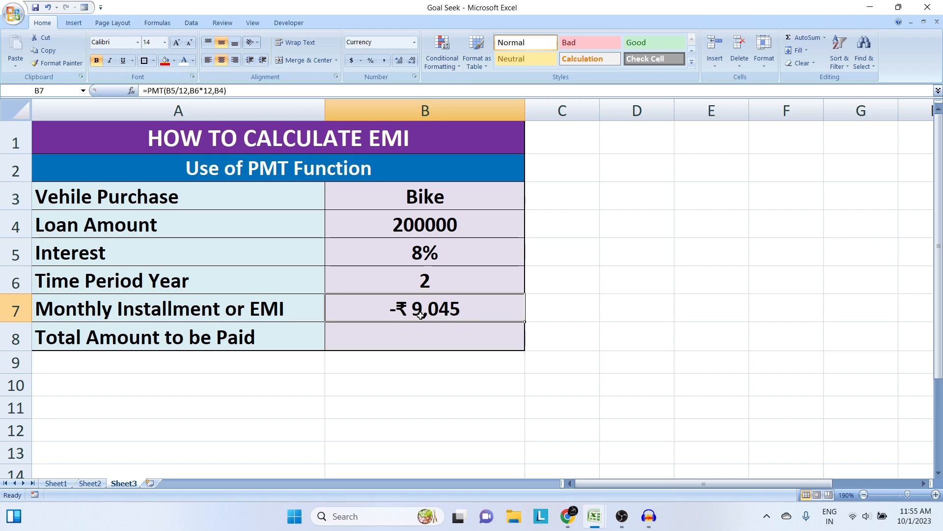
left_click(149, 91)
type("-")
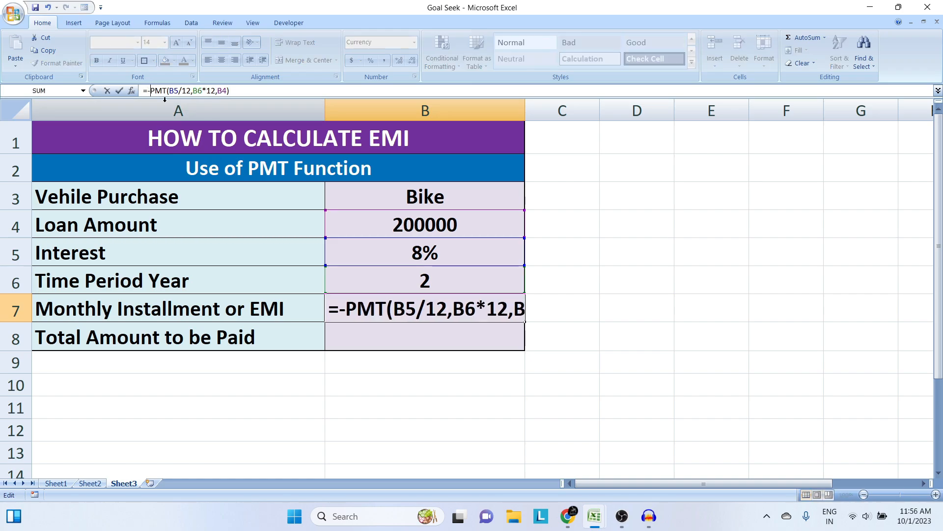
key("Return")
left_click(458, 308)
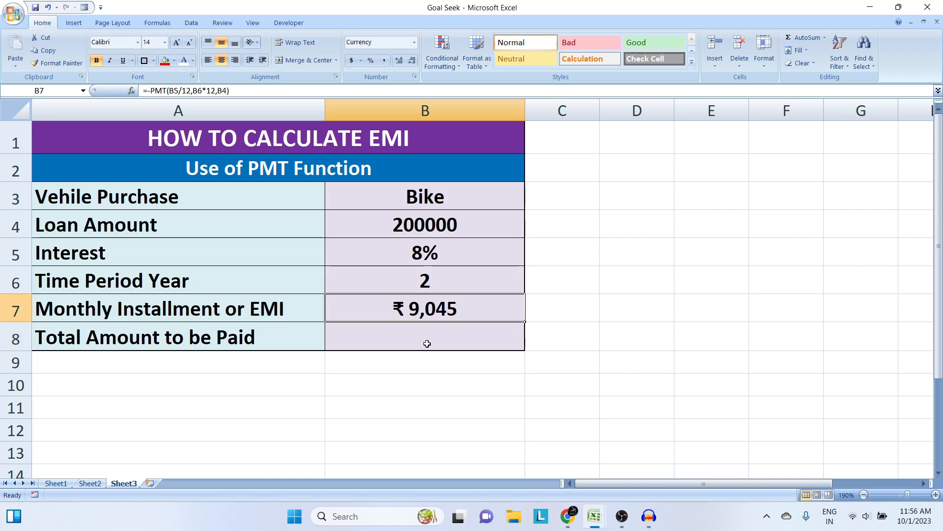
Enter the formula =B7*B6*12 in B8 to calculate the total amount to be paid.
left_click(450, 332)
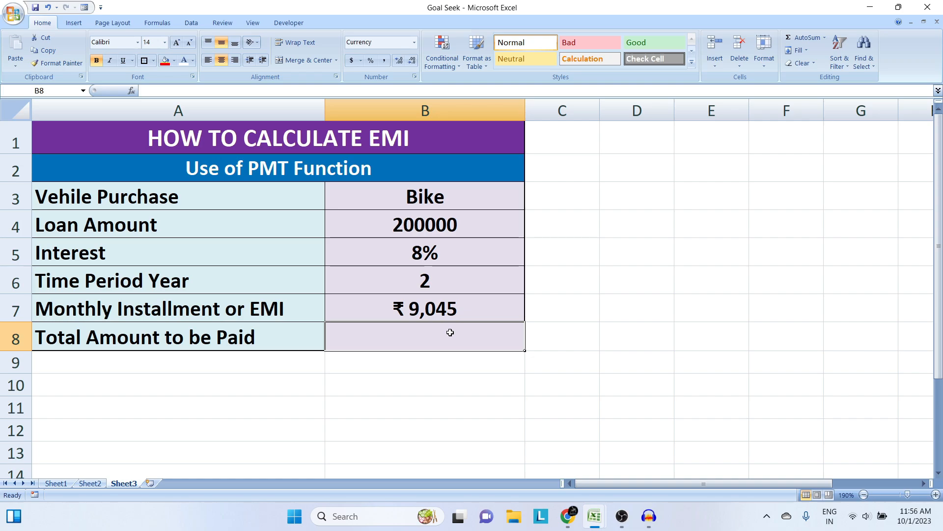
type("=")
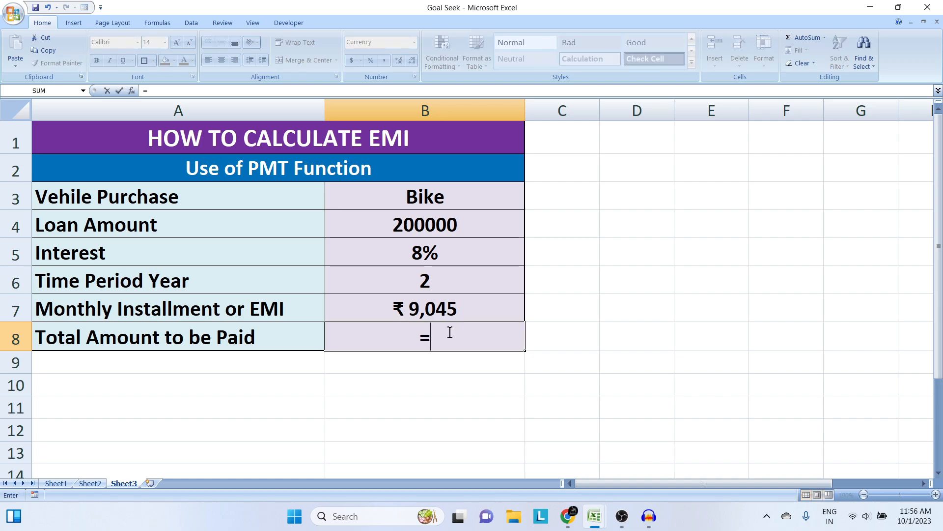
left_click(451, 310)
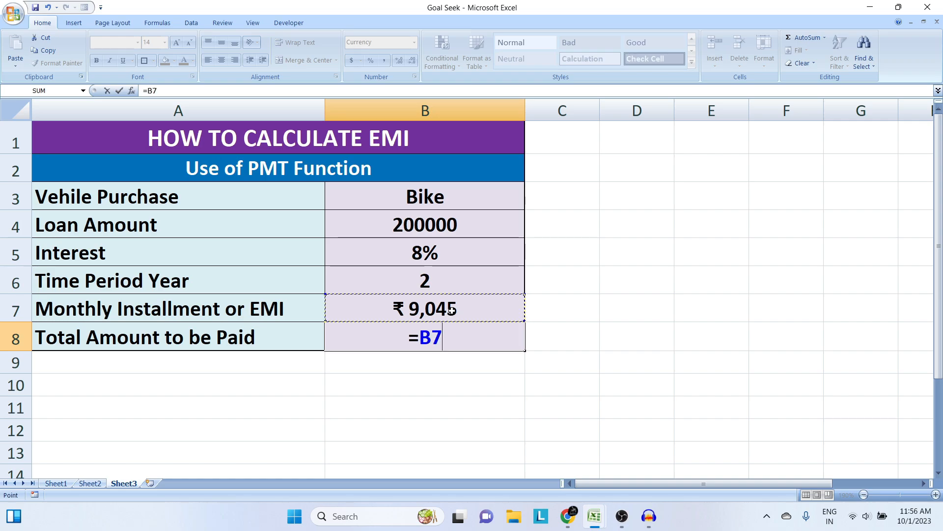
type("*")
left_click(444, 282)
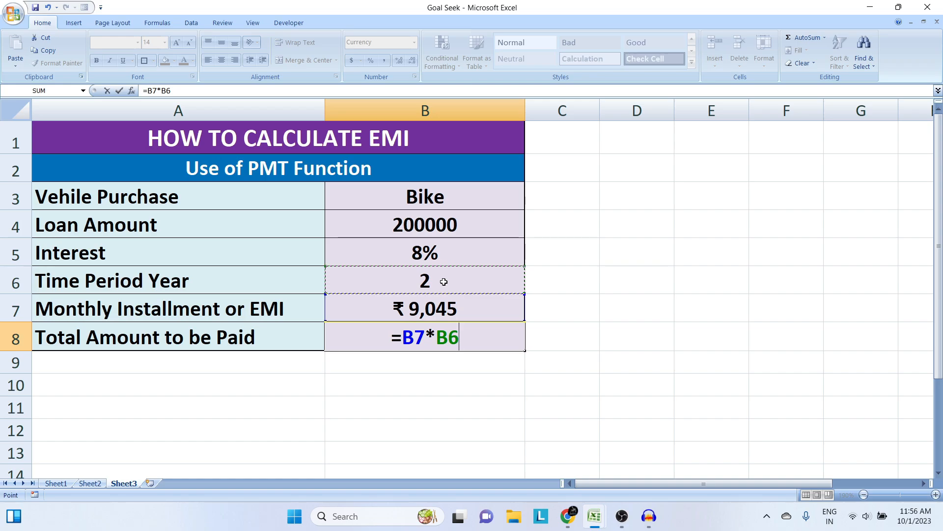
type("*12")
key("Return")
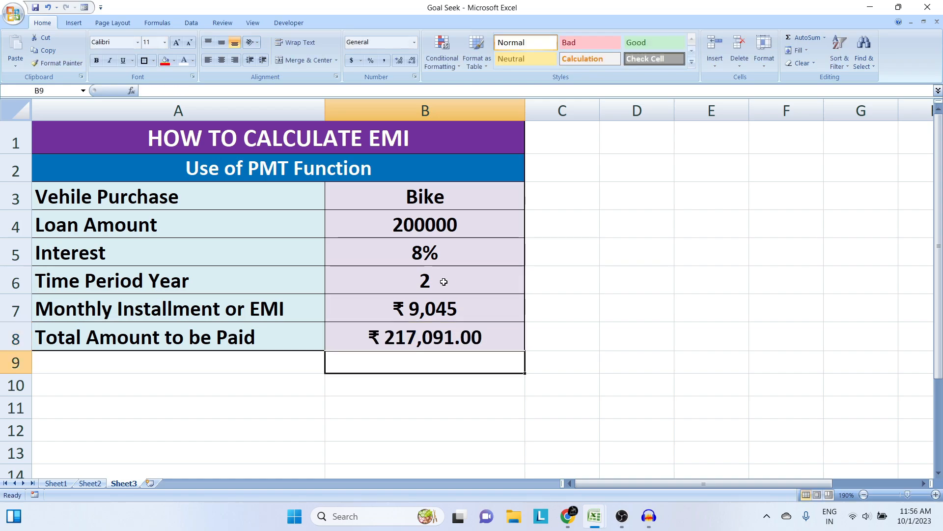
left_click(411, 338)
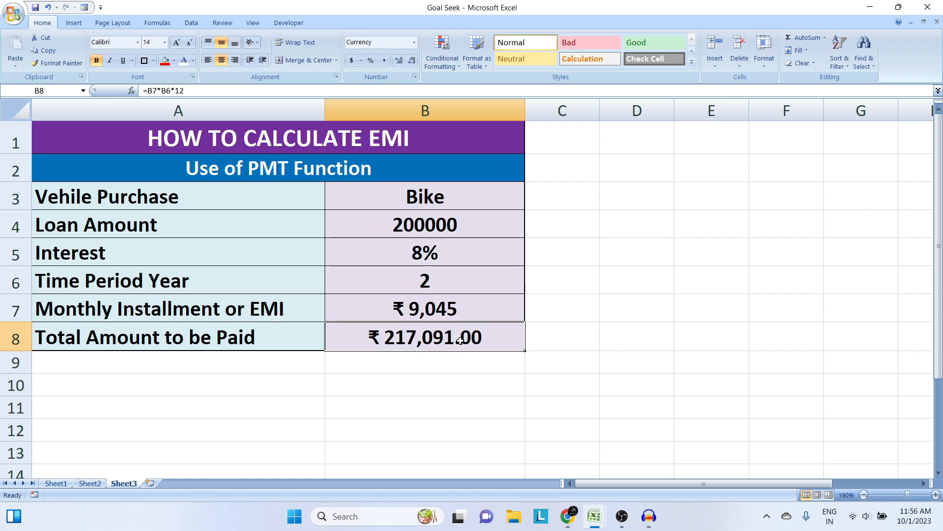
Run Goal Seek on the monthly installment cell B7 to the value 6000 by changing the time period in B6, and accept the solution.
left_click(499, 313)
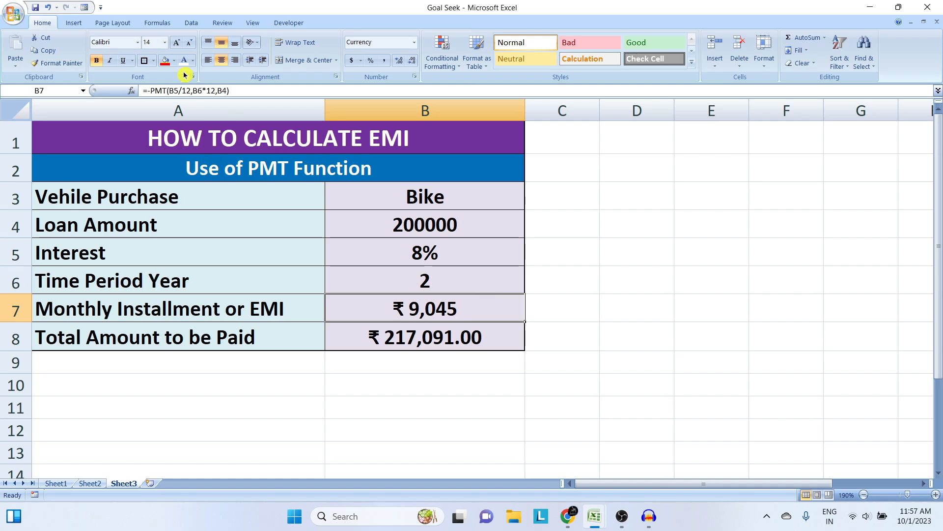
left_click(192, 22)
left_click(499, 54)
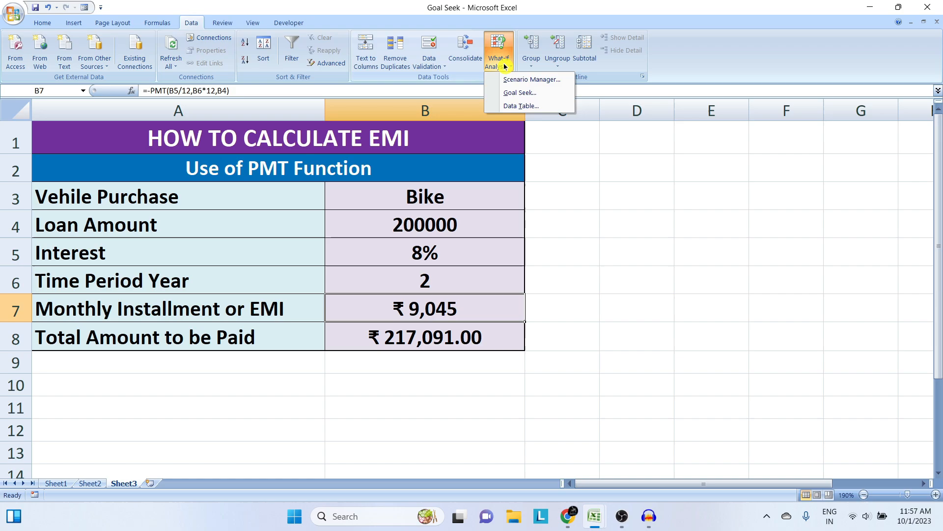
left_click(541, 91)
left_click_drag(587, 175, 567, 172)
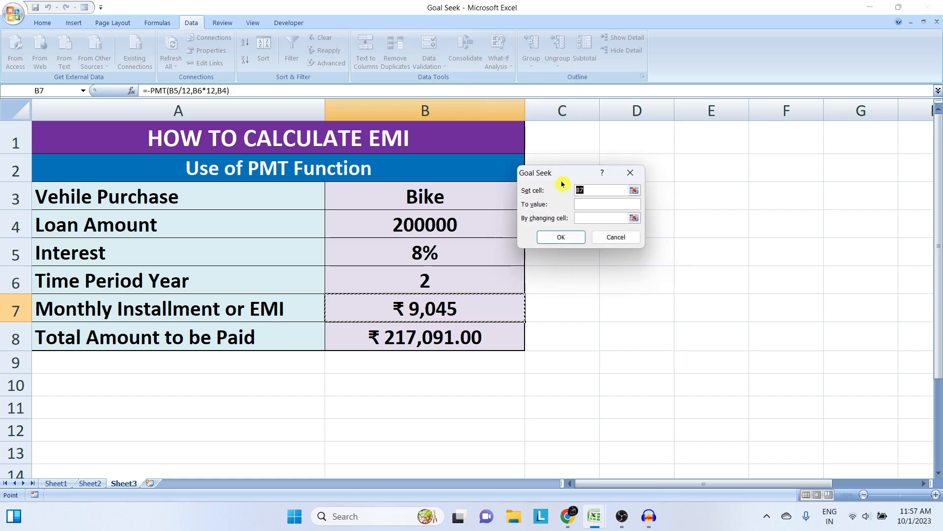
left_click(438, 309)
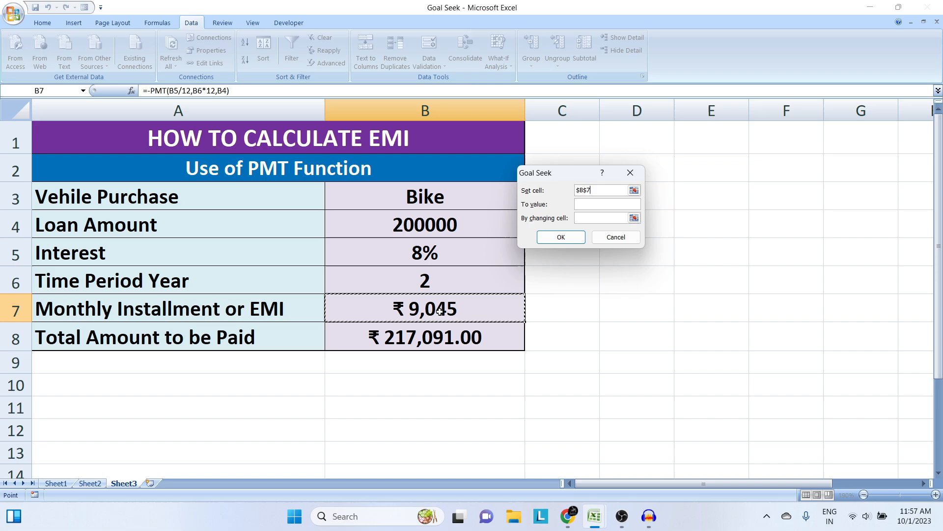
left_click(590, 204)
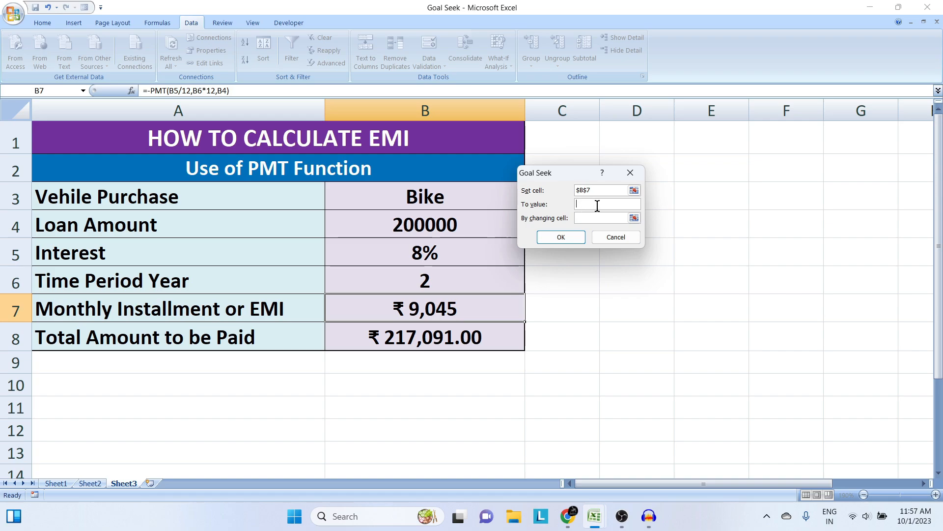
type("6000")
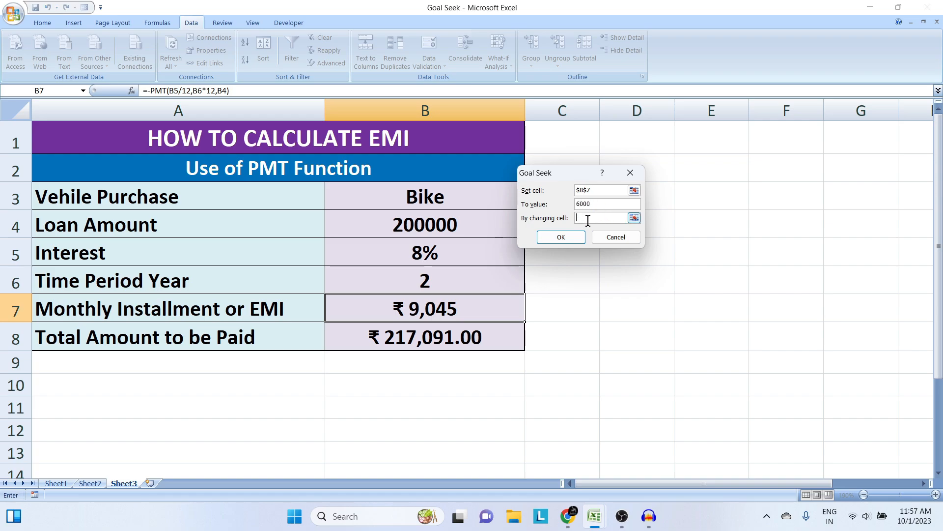
left_click(588, 217)
left_click(418, 280)
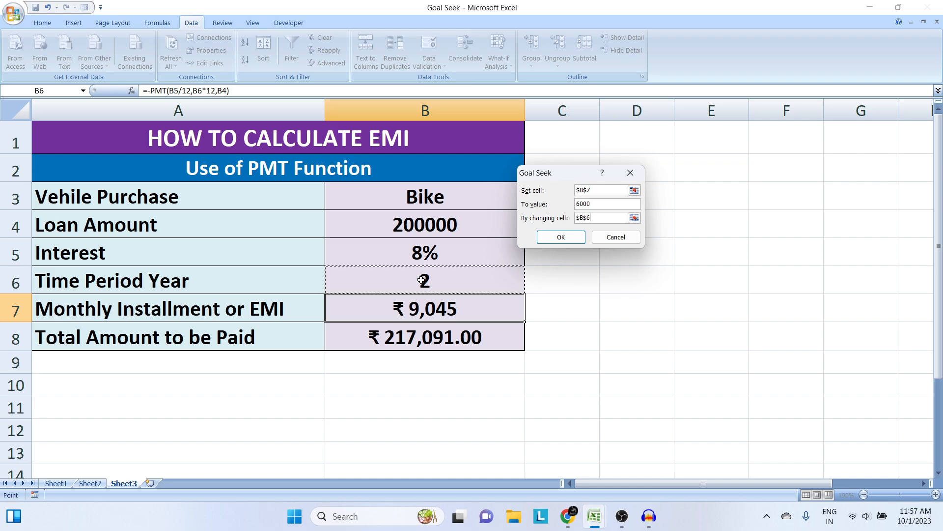
left_click(563, 238)
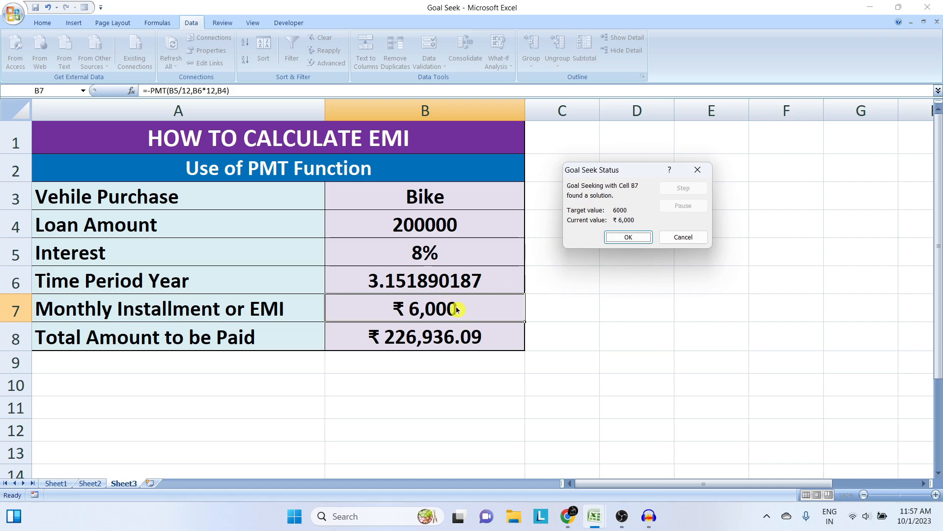
key("Return")
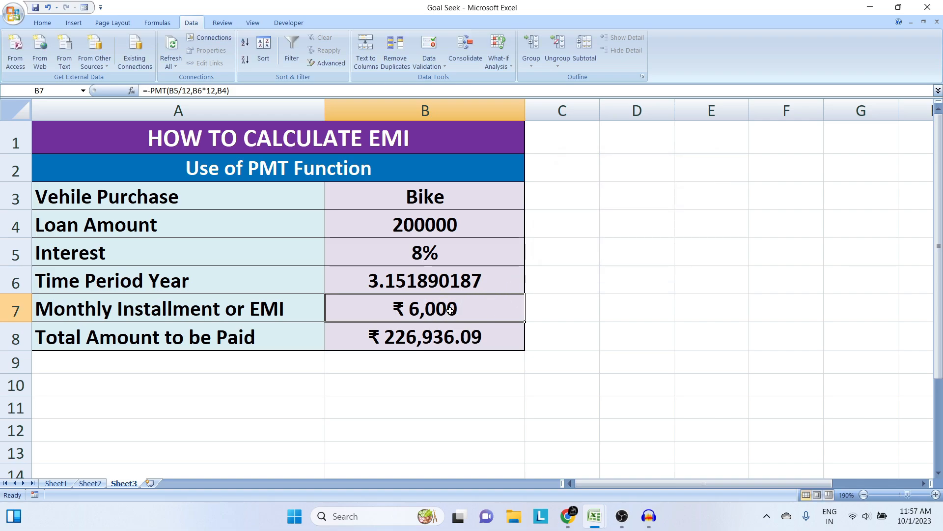
Reduce the Time Period Year value in B6 to one decimal place.
left_click(421, 275)
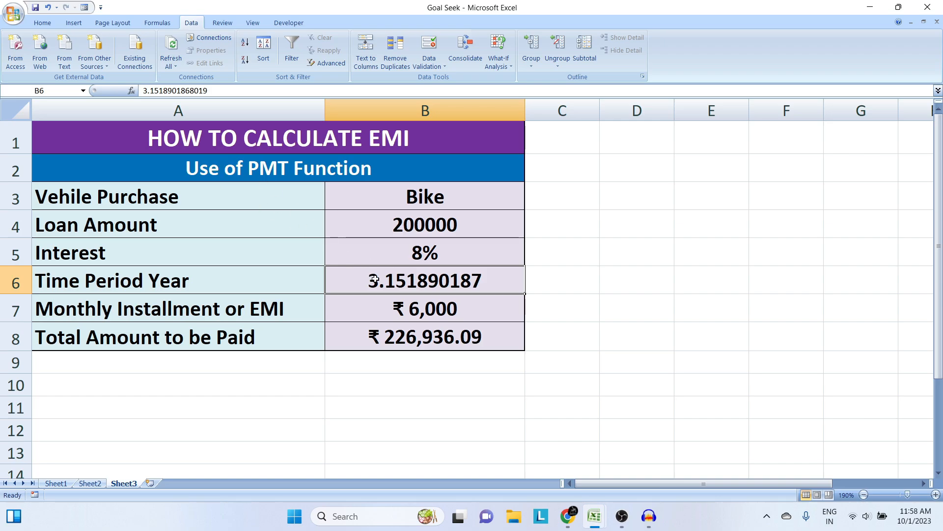
left_click(43, 23)
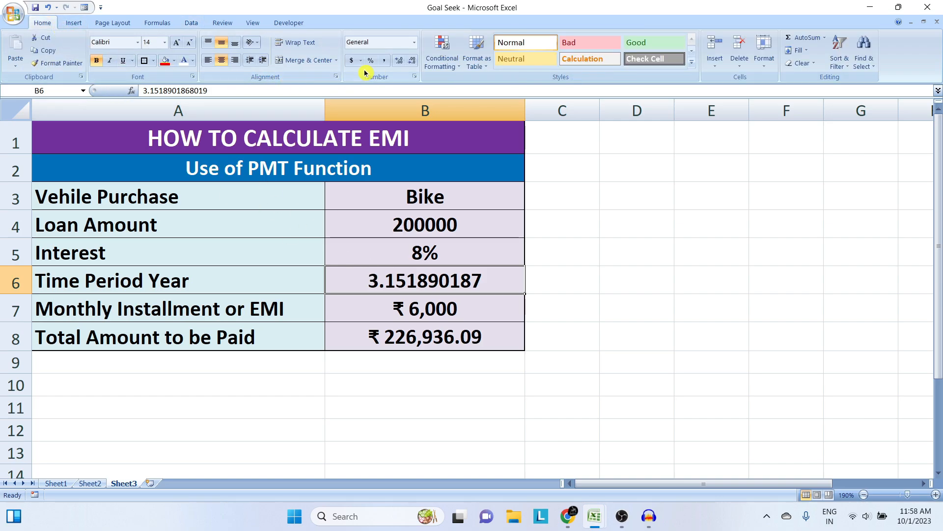
left_click(408, 63)
left_click(408, 63)
left_click(408, 63)
left_click(409, 62)
left_click(408, 63)
left_click(408, 63)
left_click(408, 63)
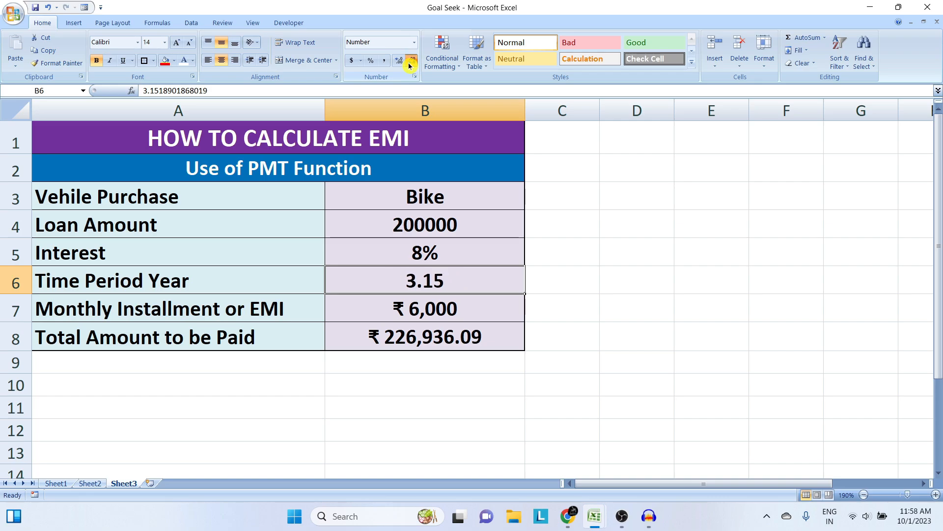
left_click(408, 62)
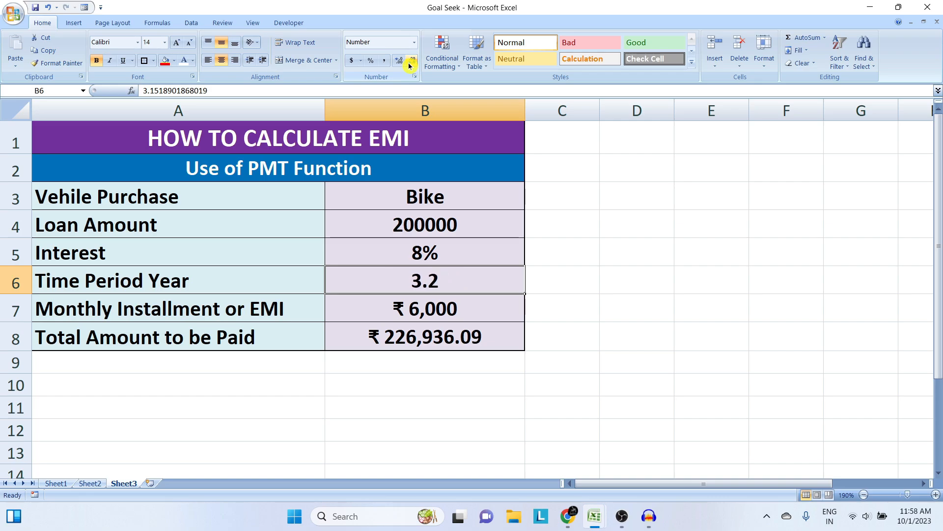
Review the installment formula in B7 and the finished Goal Seek tables on Sheet1 and Sheet2, returning to Sheet3.
left_click(438, 304)
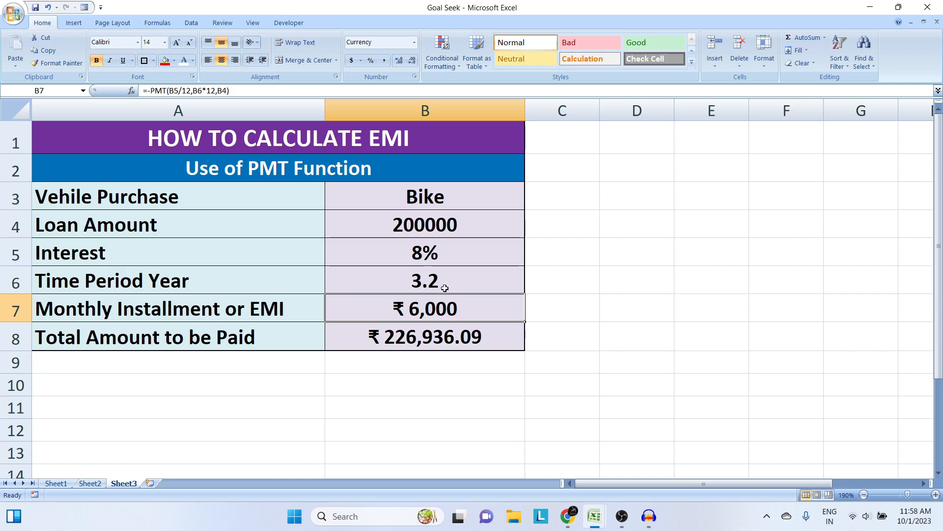
left_click(65, 482)
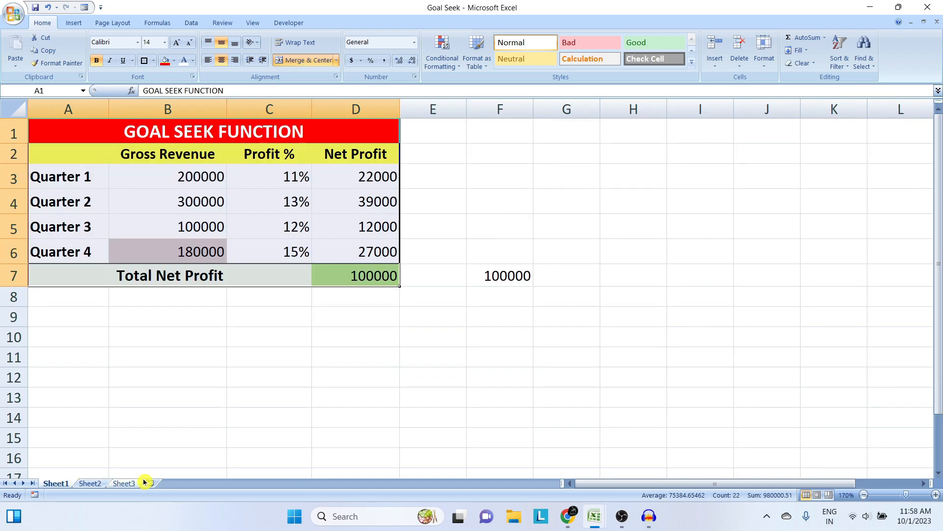
left_click_drag(304, 132, 344, 278)
left_click(90, 483)
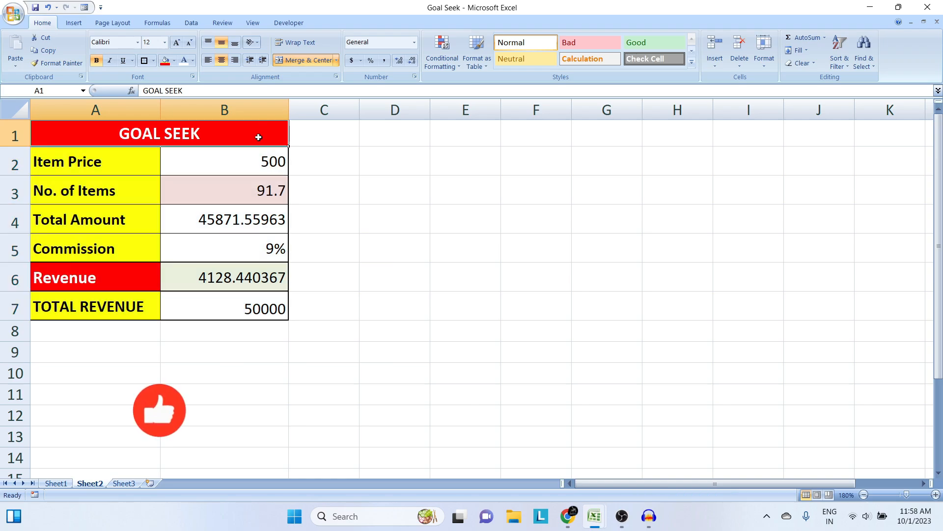
left_click(127, 484)
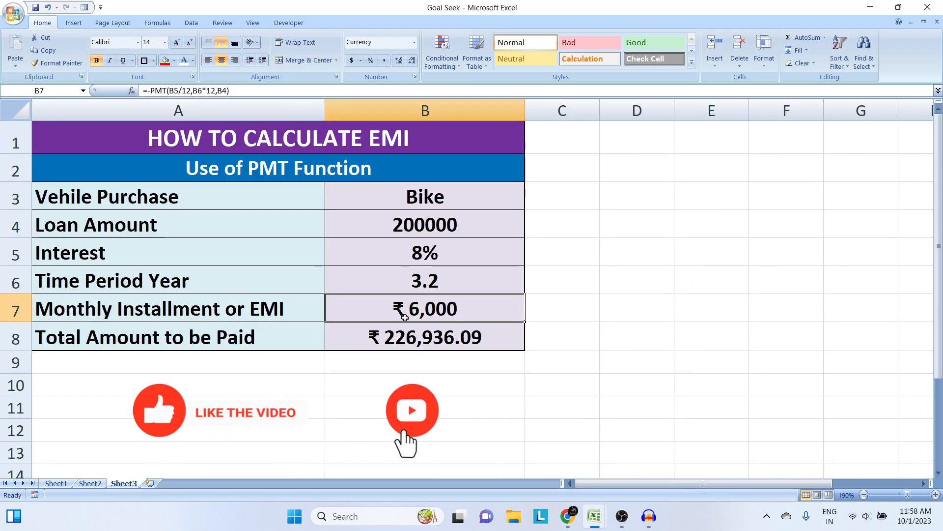